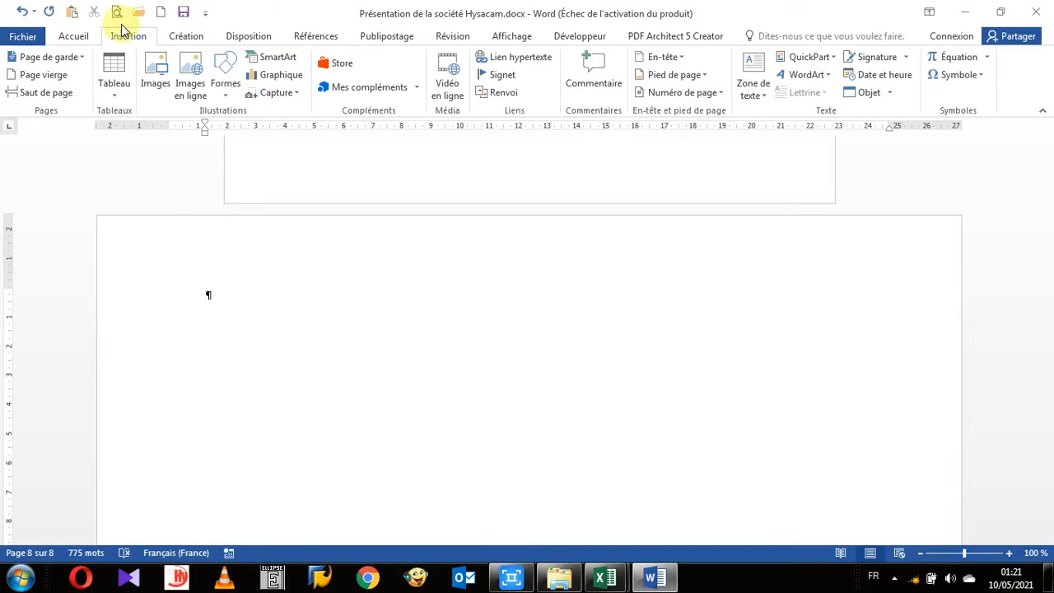
- Draw a horizontal scroll banner shape about 20.14 cm wide and 3.92 cm high just below the empty paragraph on page 8
{"action": "left_click", "coordinate": [224, 98]}
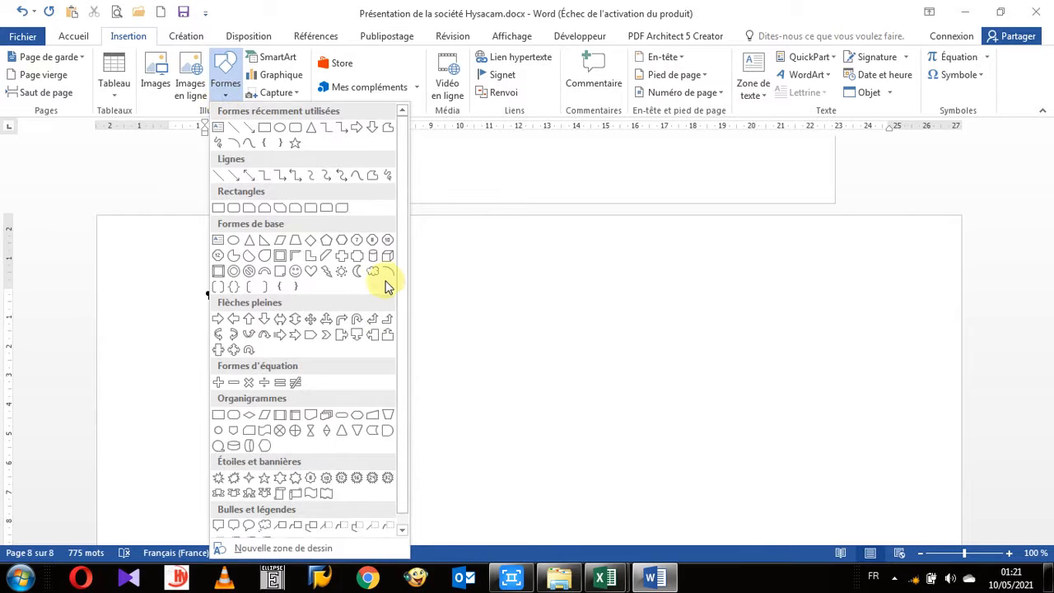
{"action": "scroll", "coordinate": [399, 300], "scroll_direction": "down", "scroll_amount": 1}
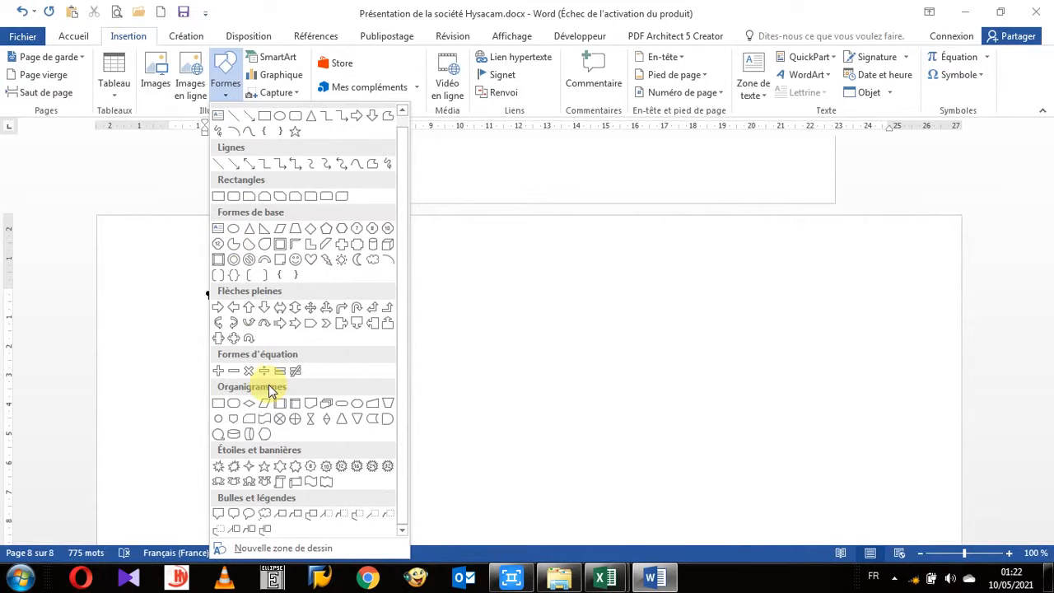
{"action": "left_click", "coordinate": [296, 484]}
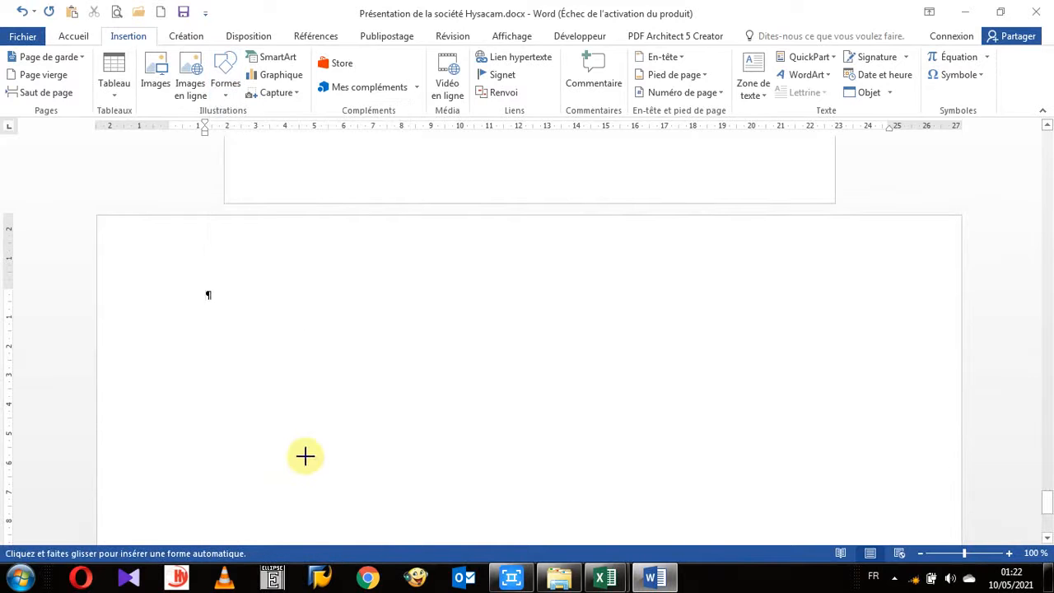
{"action": "scroll", "coordinate": [306, 438], "scroll_direction": "down", "scroll_amount": 2}
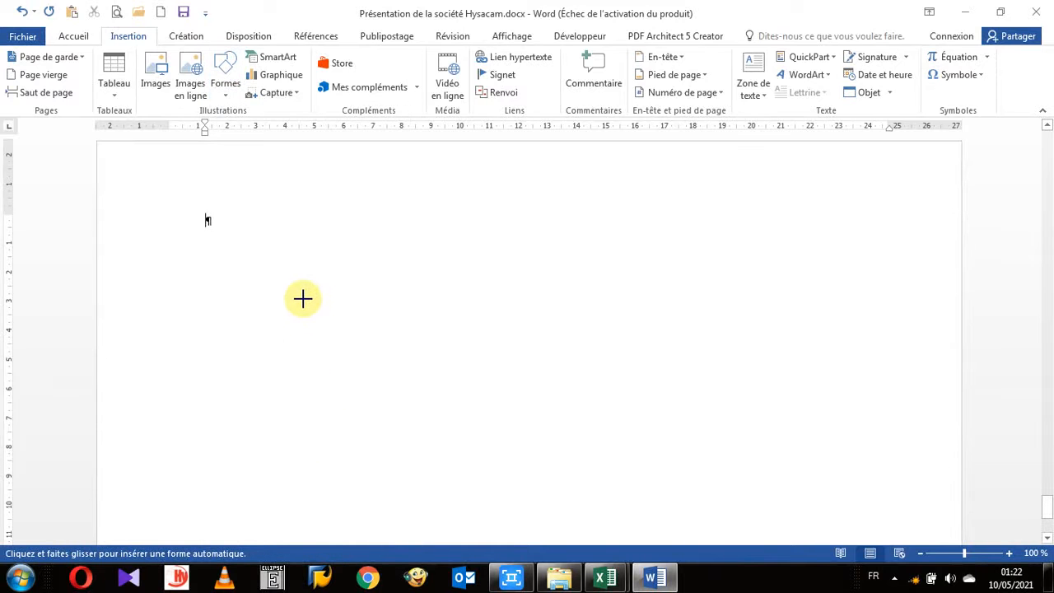
{"action": "scroll", "coordinate": [315, 380], "scroll_direction": "up", "scroll_amount": 2}
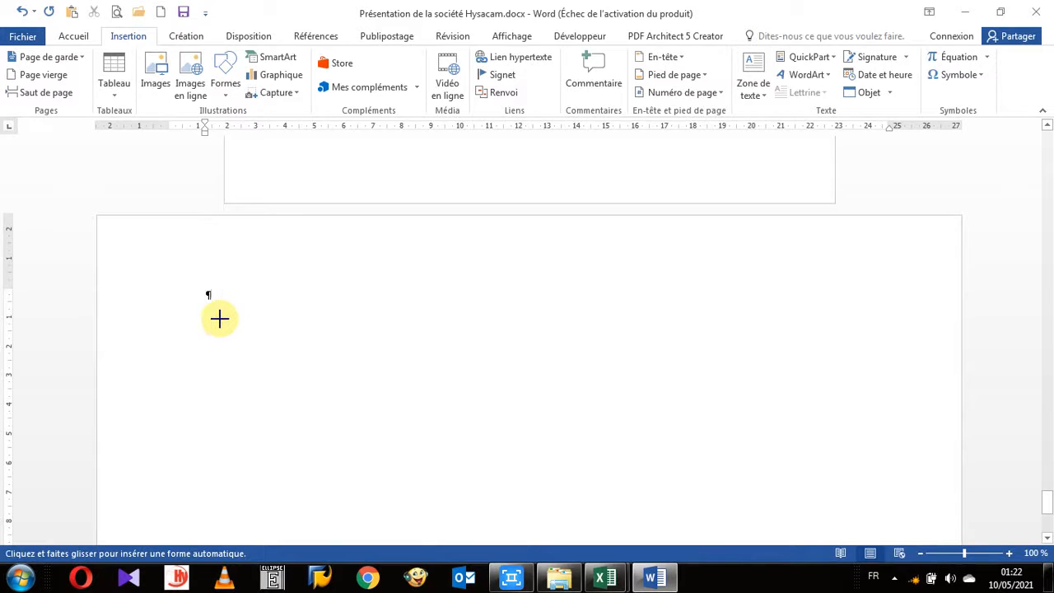
{"action": "mouse_move", "coordinate": [219, 318]}
{"action": "left_mouse_down"}
{"action": "mouse_move", "coordinate": [250, 360]}
{"action": "mouse_move", "coordinate": [455, 406]}
{"action": "mouse_move", "coordinate": [805, 433]}
{"action": "left_mouse_up"}
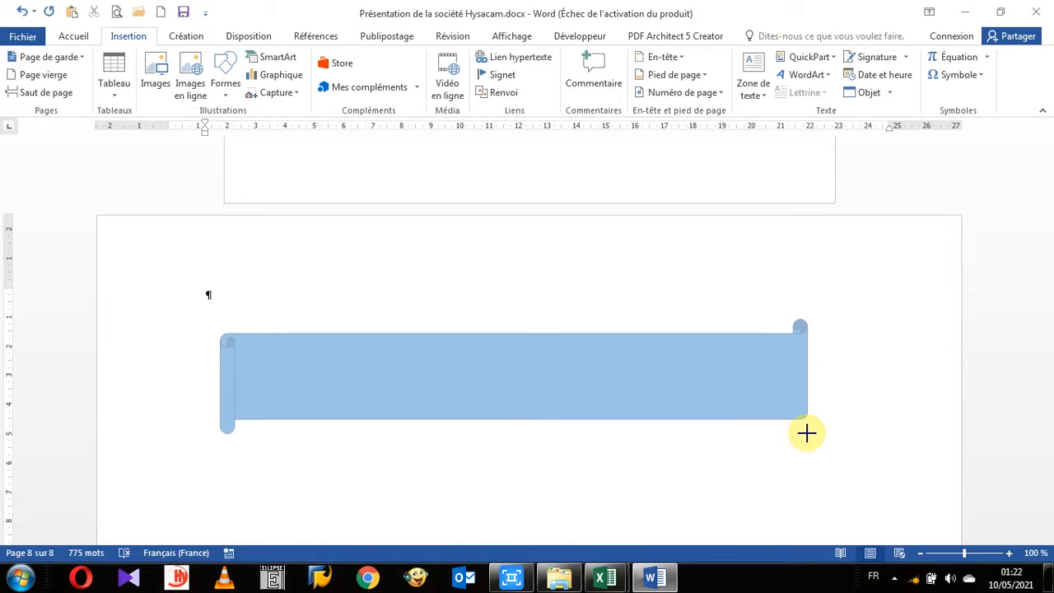
{"action": "left_click_drag", "start_coordinate": [806, 433], "coordinate": [806, 433]}
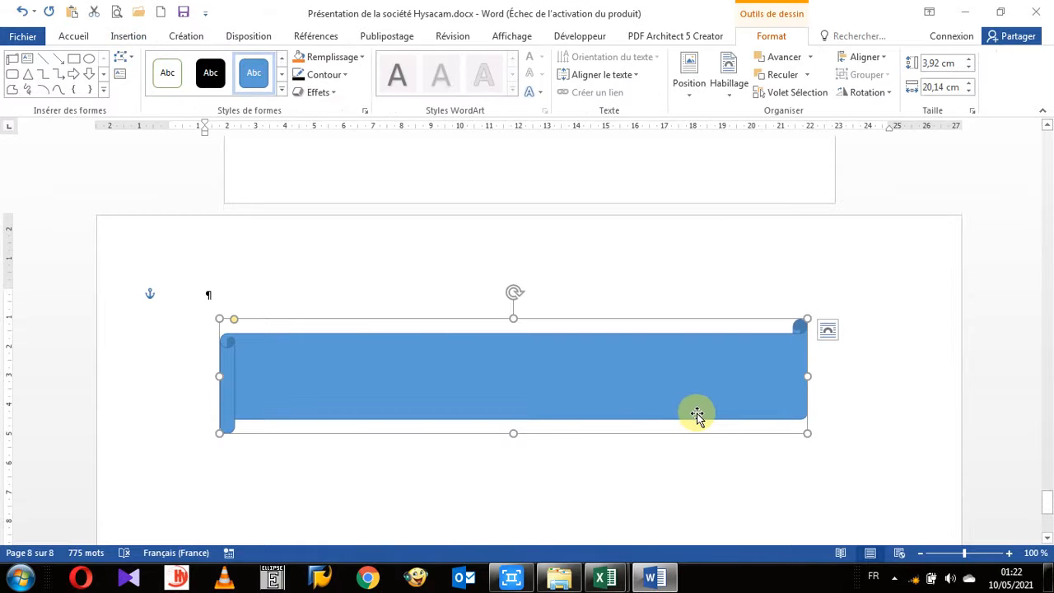
- Zoom to show one whole page and nudge the scroll banner slightly up and to the right
{"action": "scroll", "coordinate": [698, 379], "scroll_direction": "down", "scroll_amount": 3}
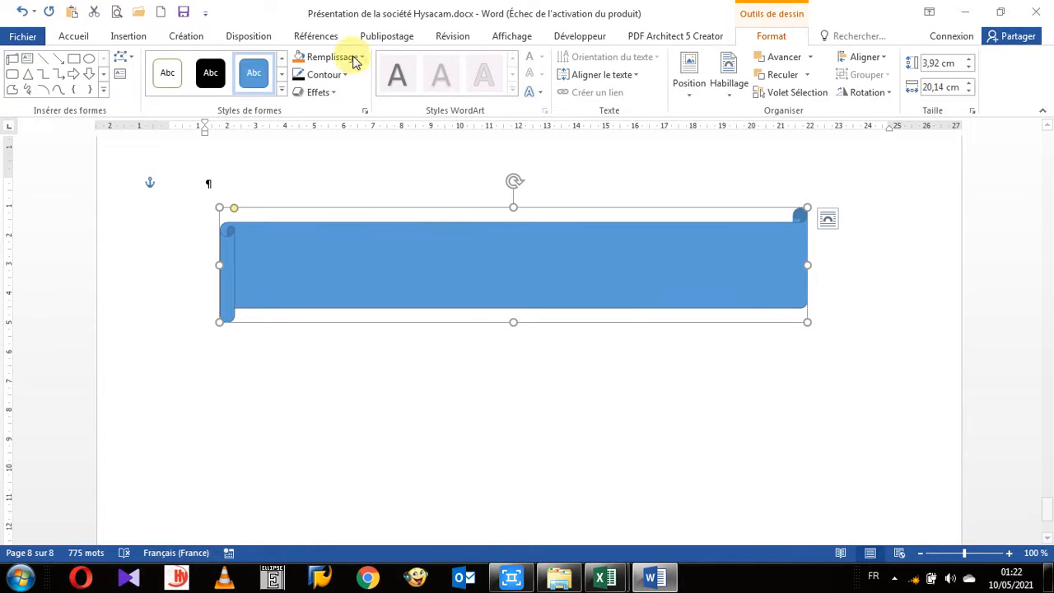
{"action": "left_click", "coordinate": [511, 36]}
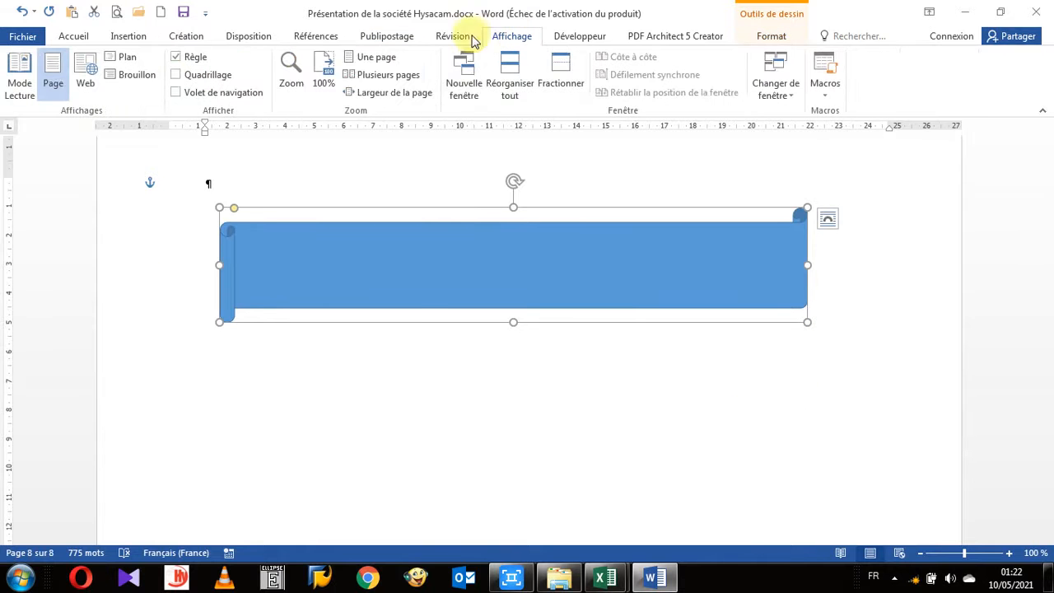
{"action": "left_click", "coordinate": [370, 57]}
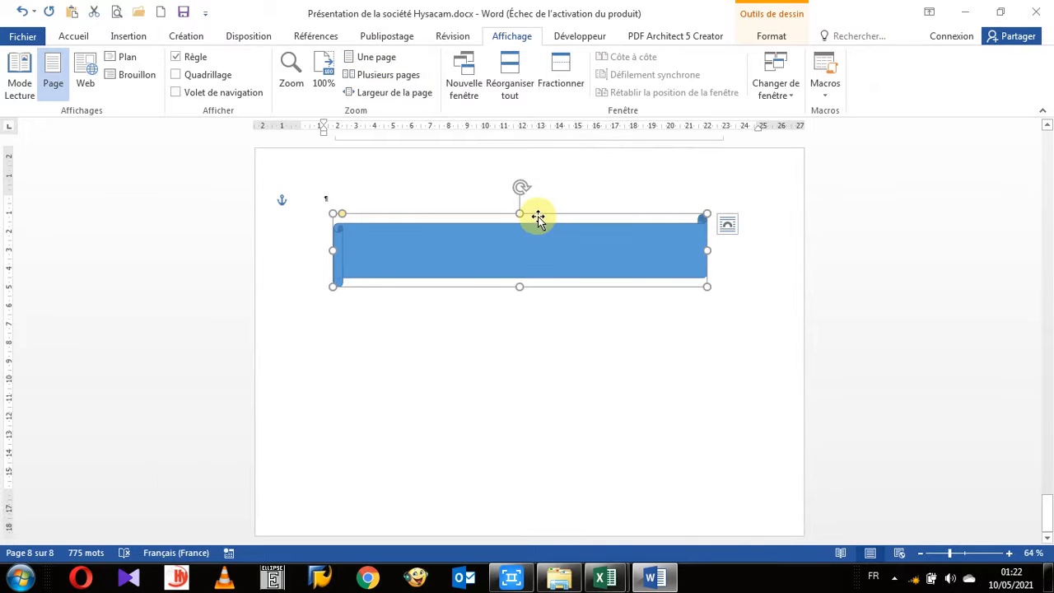
{"action": "mouse_move", "coordinate": [538, 216]}
{"action": "left_mouse_down"}
{"action": "mouse_move", "coordinate": [548, 207]}
{"action": "mouse_move", "coordinate": [538, 203]}
{"action": "mouse_move", "coordinate": [551, 228]}
{"action": "mouse_move", "coordinate": [543, 214]}
{"action": "left_mouse_up"}
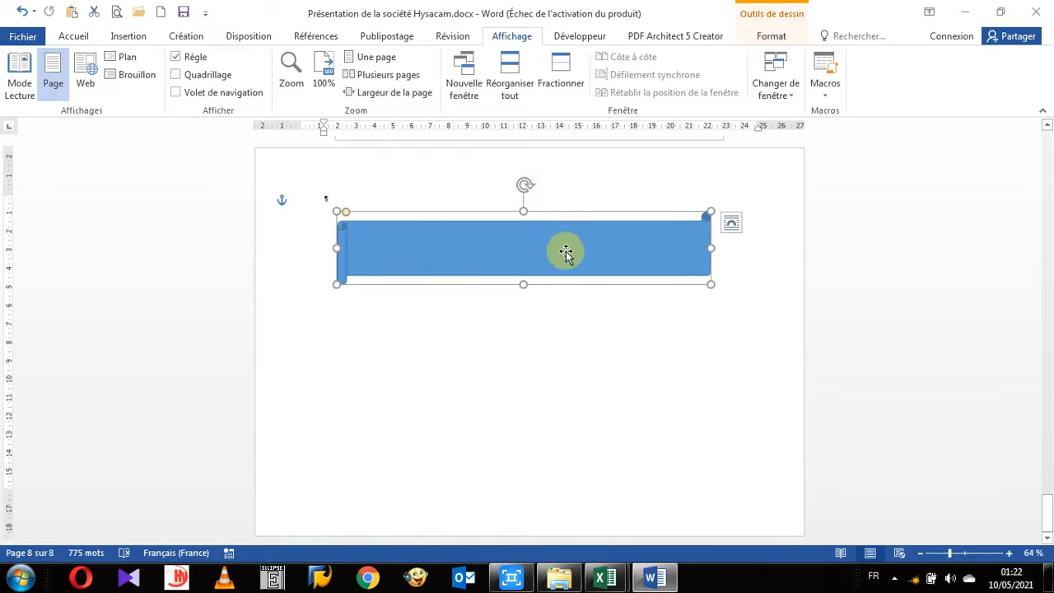
{"action": "left_click", "coordinate": [771, 37]}
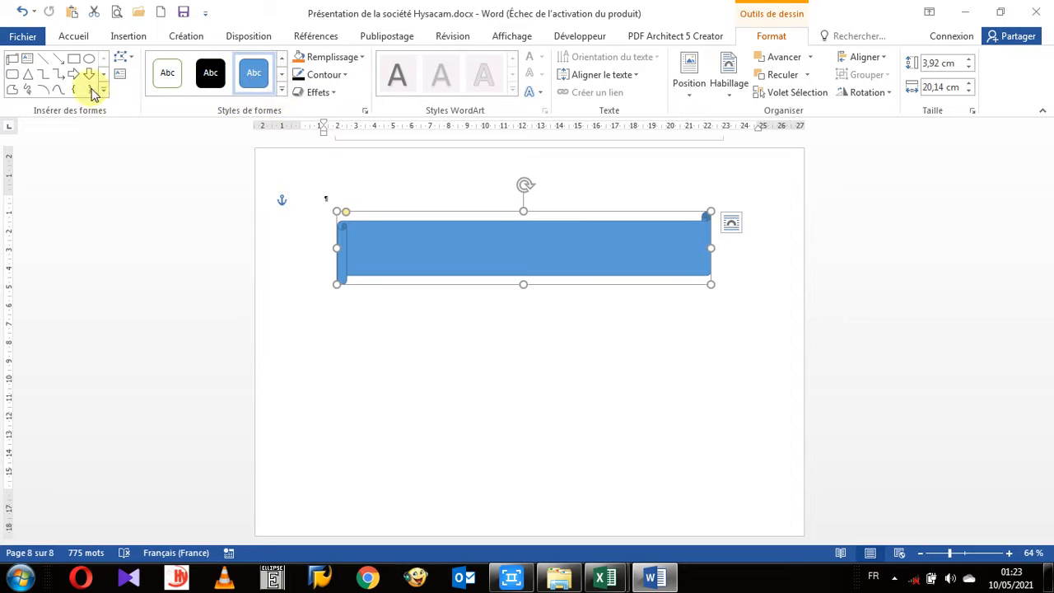
{"action": "left_click", "coordinate": [125, 60]}
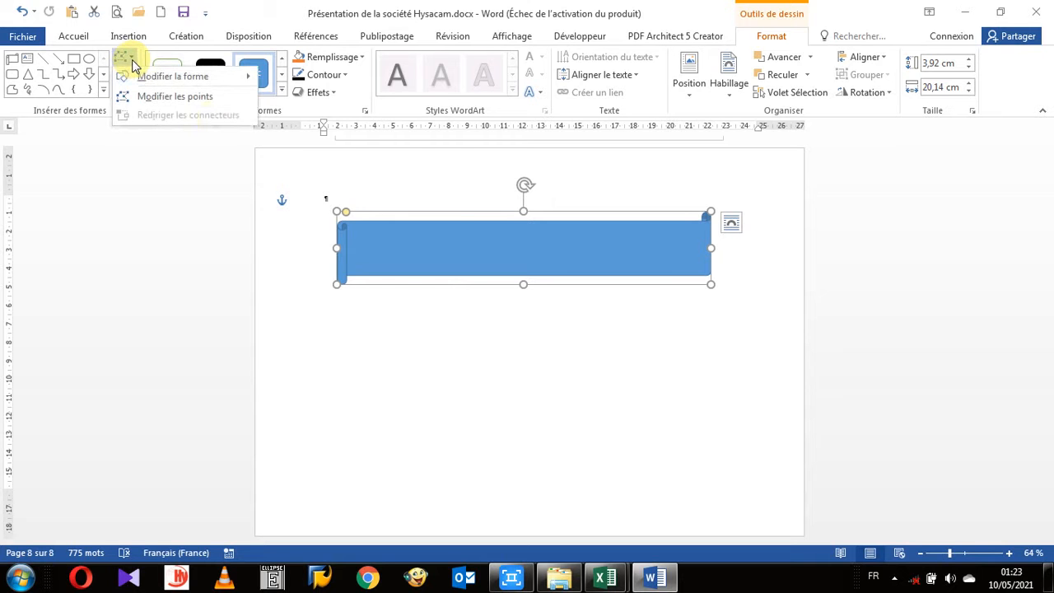
{"action": "left_click", "coordinate": [211, 101]}
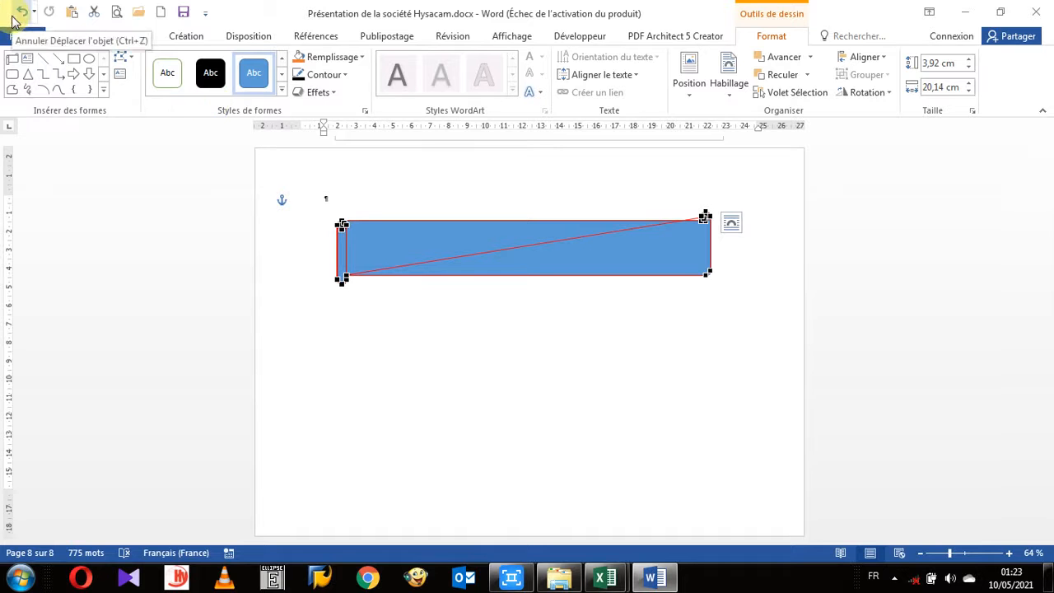
{"action": "left_click", "coordinate": [425, 393]}
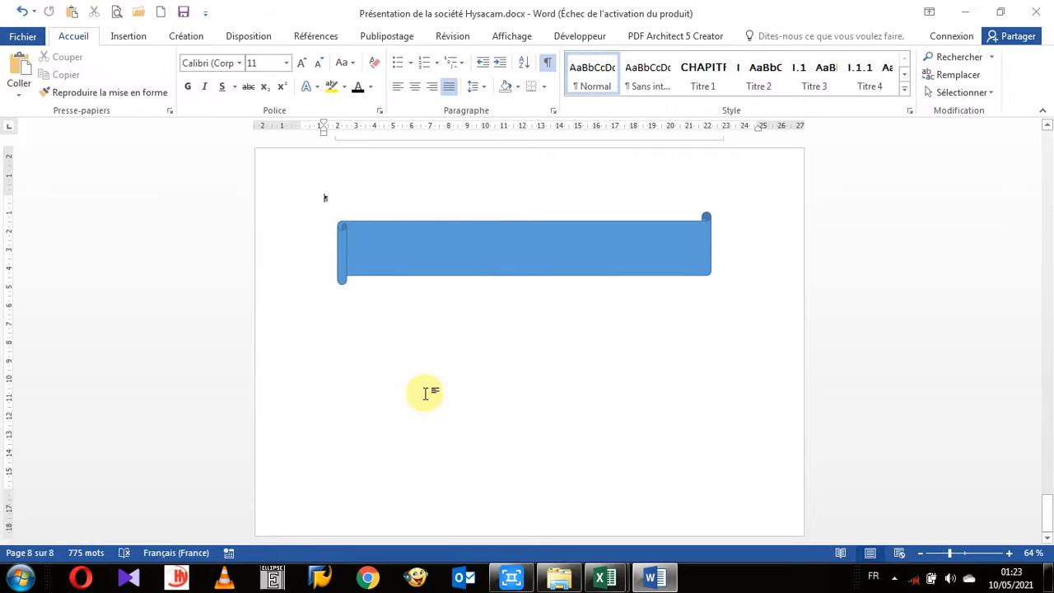
- Place the insertion point in the blank area below the banner and hide the formatting marks
{"action": "left_click", "coordinate": [478, 252]}
{"action": "left_click", "coordinate": [447, 335]}
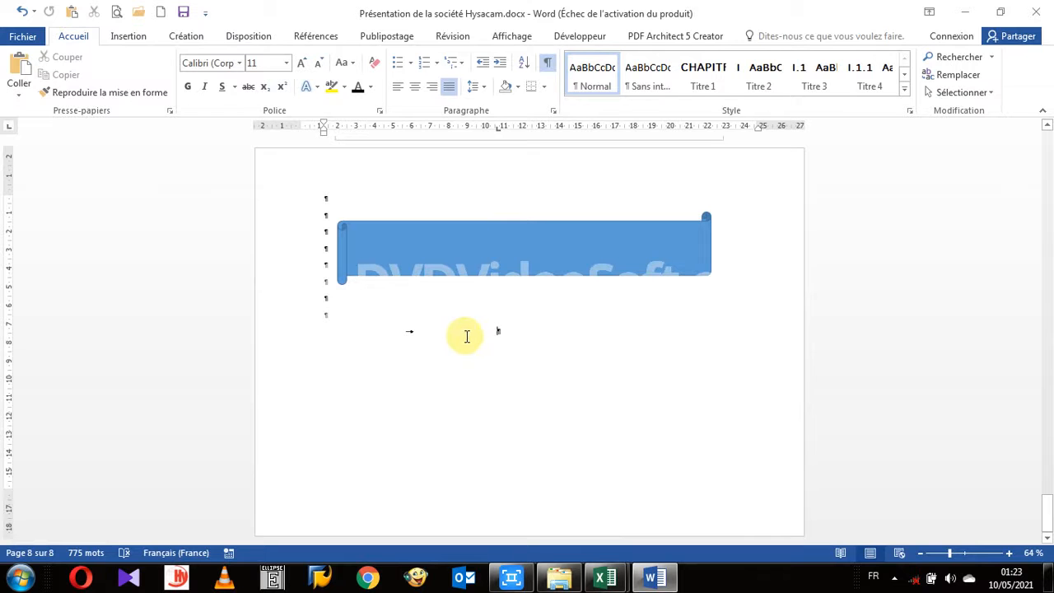
{"action": "left_click", "coordinate": [545, 65]}
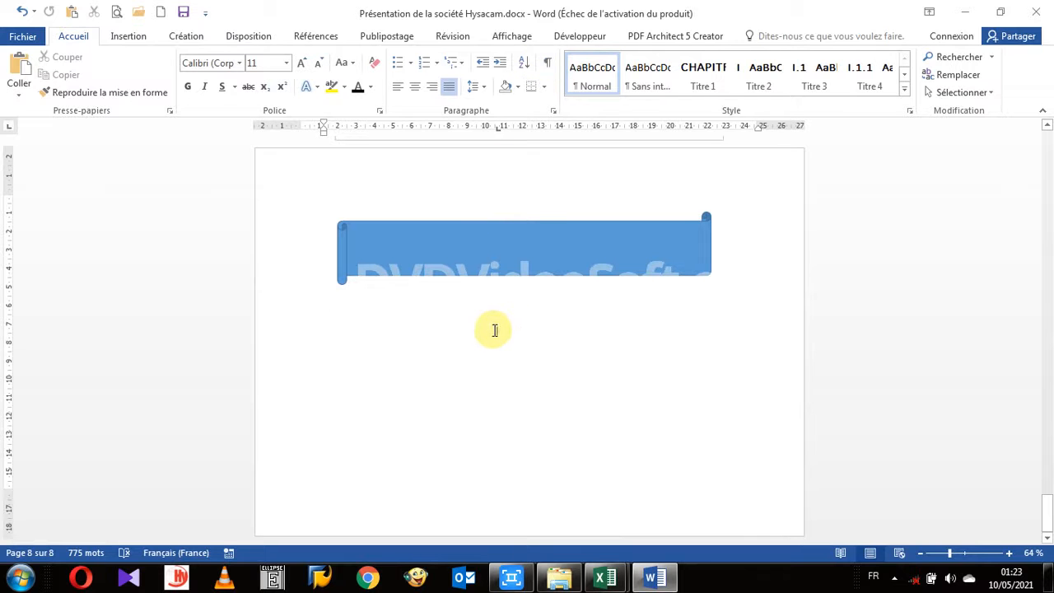
{"action": "left_click", "coordinate": [495, 330]}
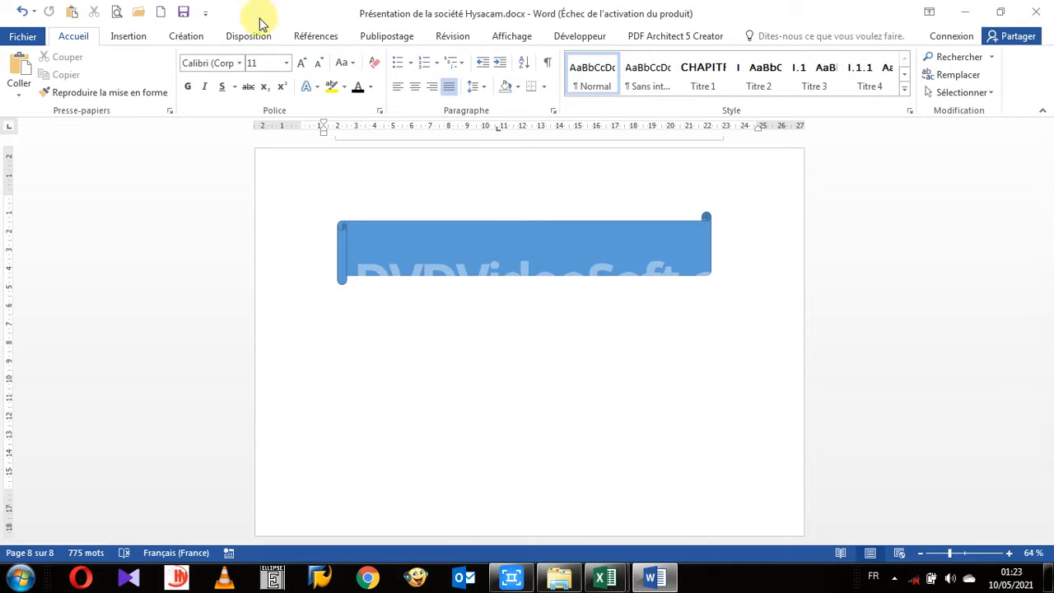
- Insert the picture Siège Hysacam.jpg from the Chapitre 8 folder and rotate it 90° to the left
{"action": "left_click", "coordinate": [128, 37]}
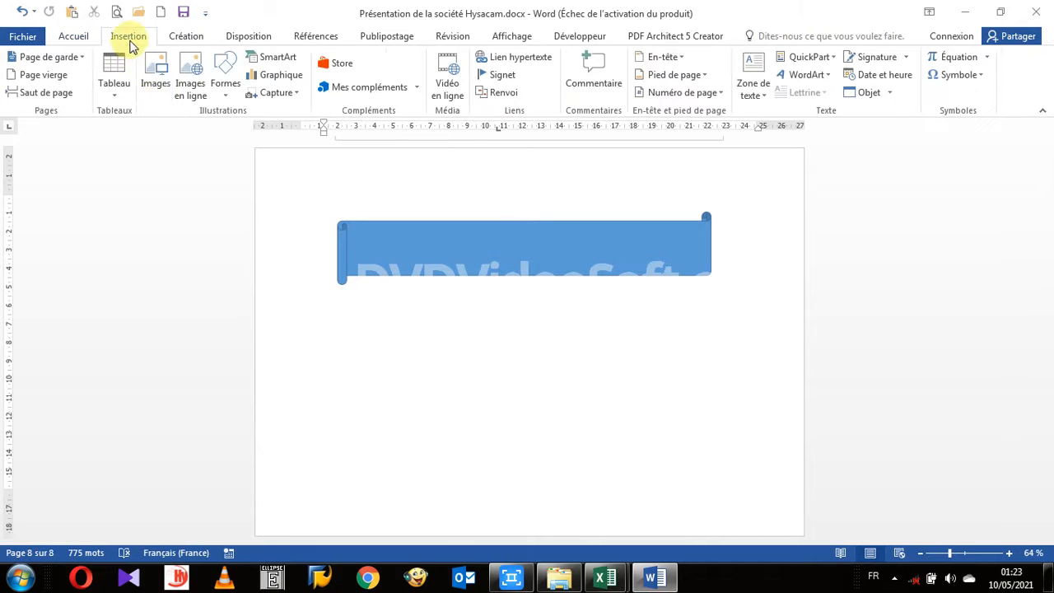
{"action": "left_click", "coordinate": [164, 80]}
{"action": "left_click", "coordinate": [384, 116]}
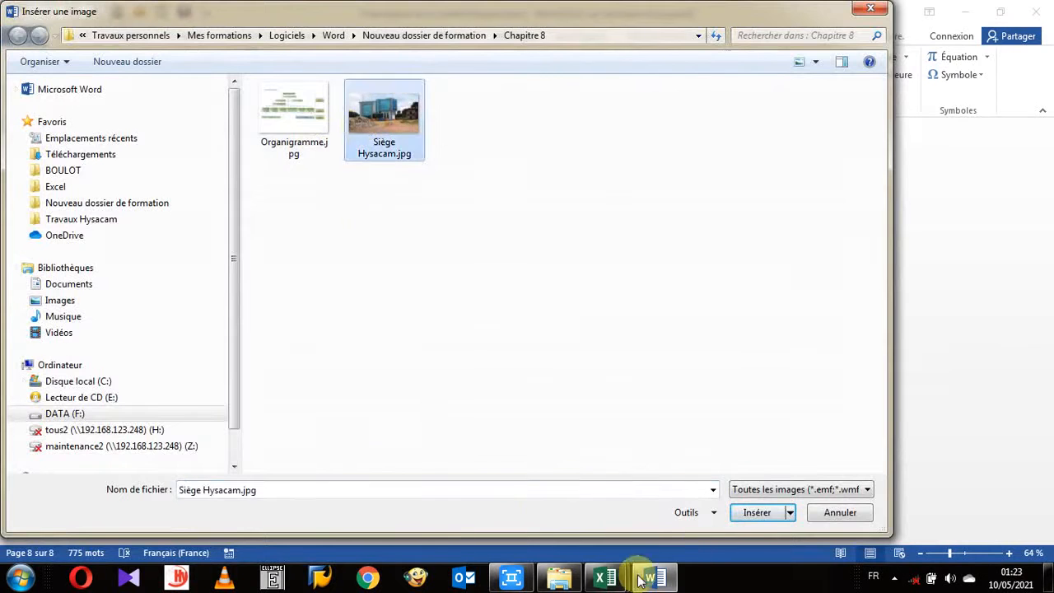
{"action": "left_click", "coordinate": [756, 512]}
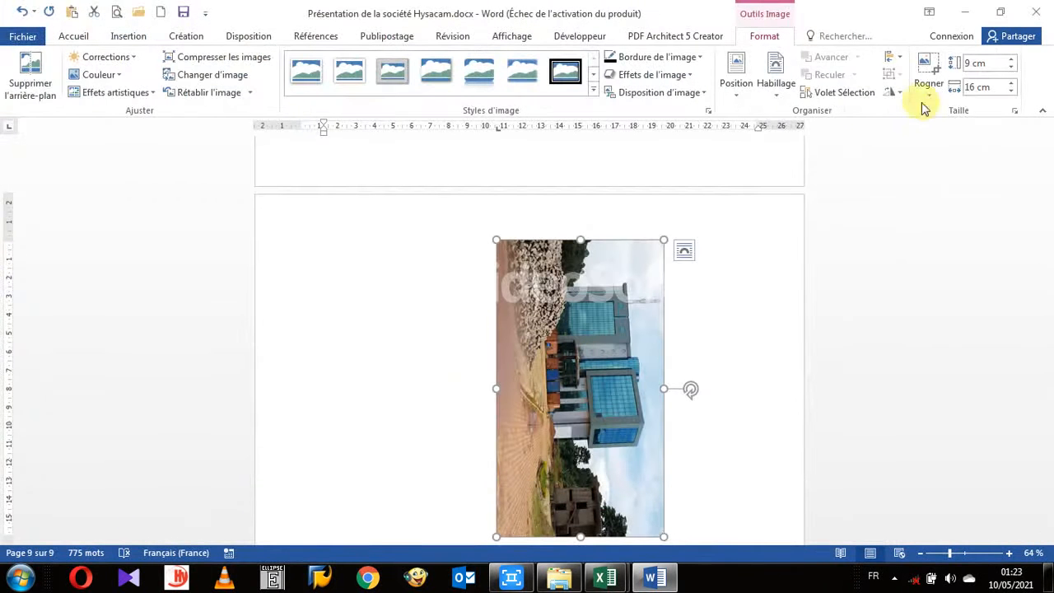
{"action": "left_click", "coordinate": [892, 91]}
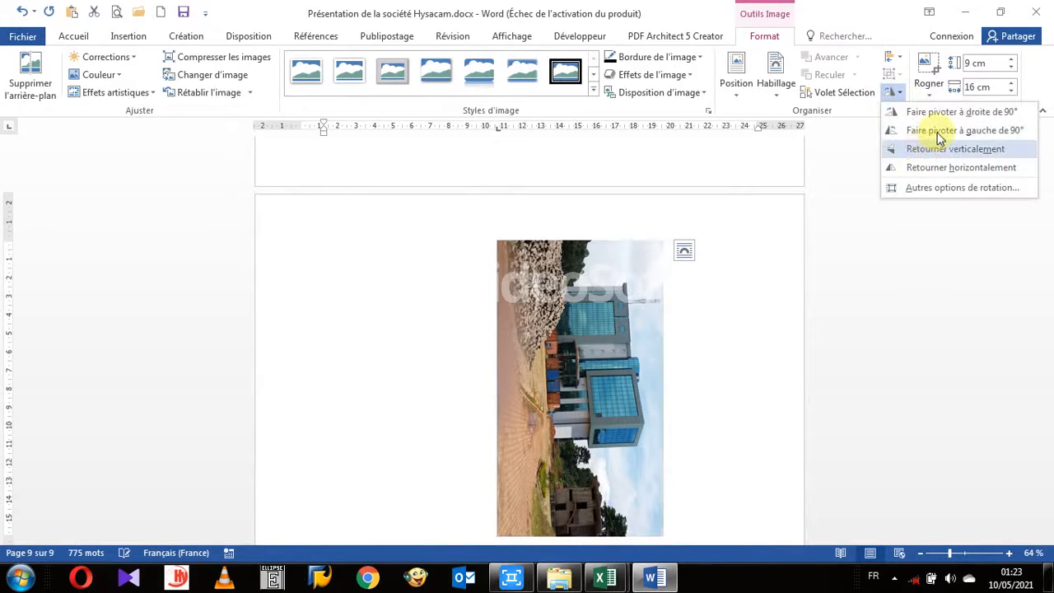
{"action": "left_click", "coordinate": [938, 132]}
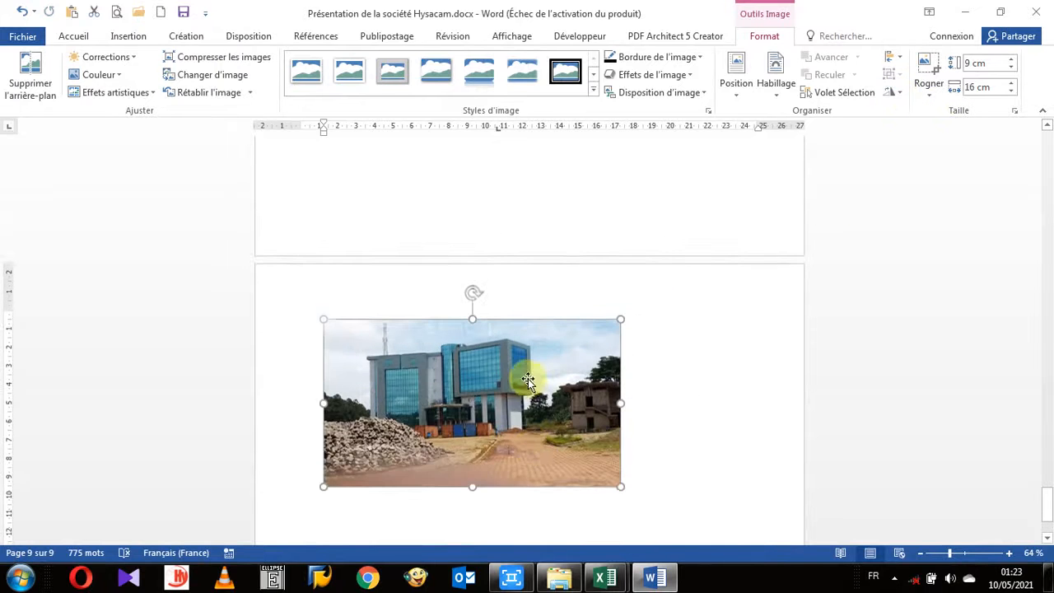
- Shrink the inserted building picture proportionally to about 11.13 cm wide and 6.26 cm high
{"action": "scroll", "coordinate": [502, 399], "scroll_direction": "up", "scroll_amount": 3}
{"action": "scroll", "coordinate": [505, 399], "scroll_direction": "down", "scroll_amount": 1}
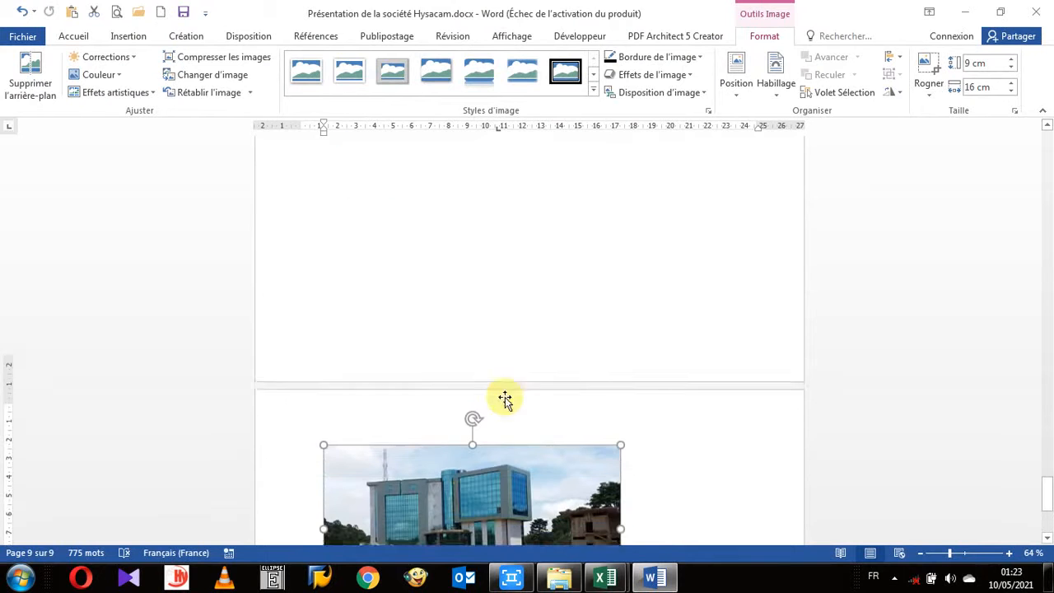
{"action": "scroll", "coordinate": [505, 400], "scroll_direction": "down", "scroll_amount": 1}
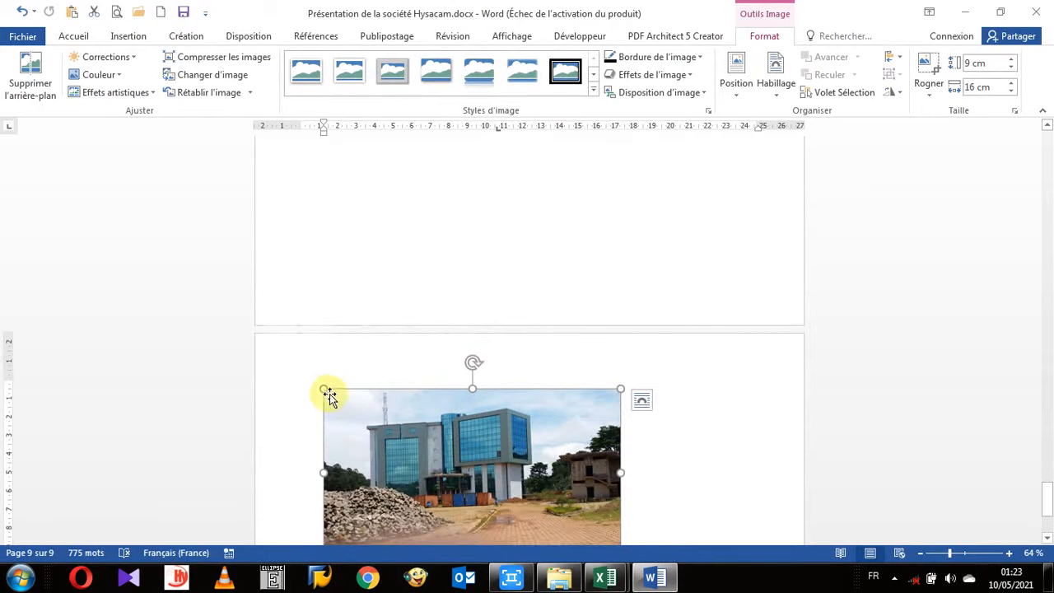
{"action": "left_click_drag", "start_coordinate": [326, 387], "coordinate": [416, 441]}
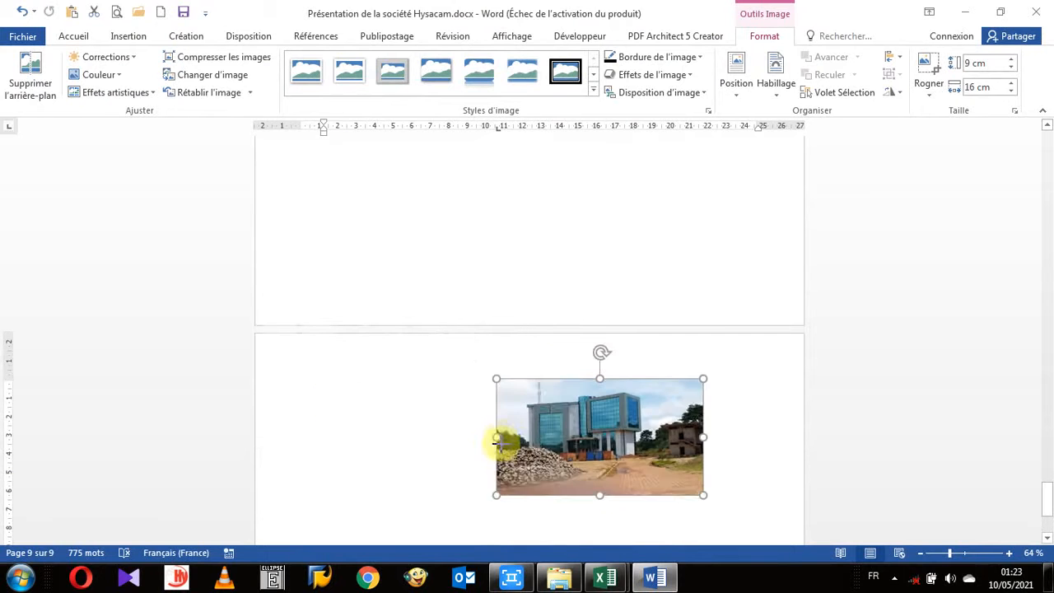
- Move the scroll banner on page 8 slightly up toward the top margin to make room for the picture
{"action": "scroll", "coordinate": [527, 424], "scroll_direction": "up", "scroll_amount": 2}
{"action": "scroll", "coordinate": [517, 329], "scroll_direction": "up", "scroll_amount": 1}
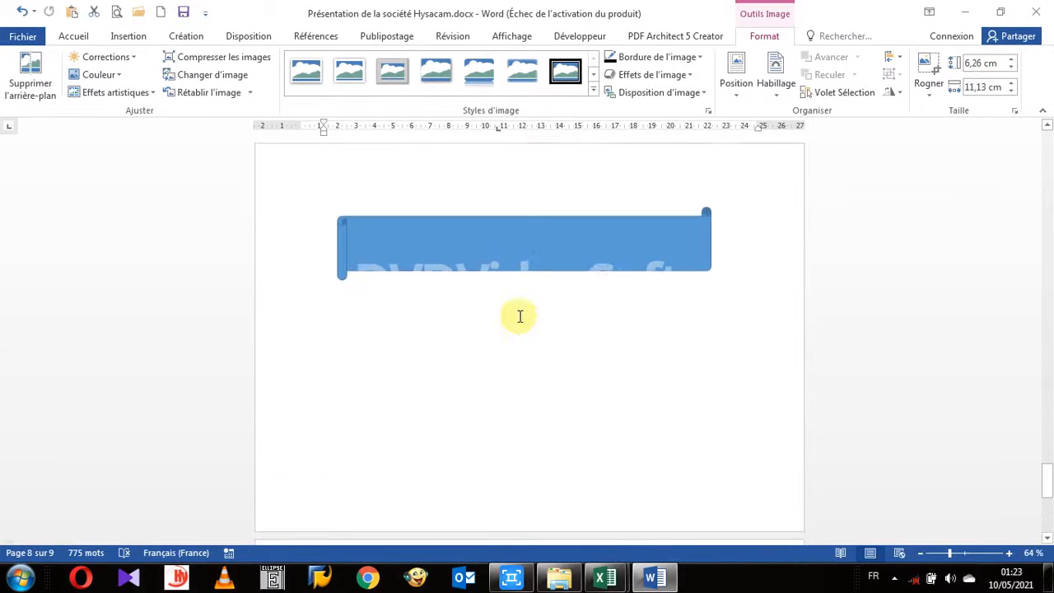
{"action": "left_click", "coordinate": [520, 247]}
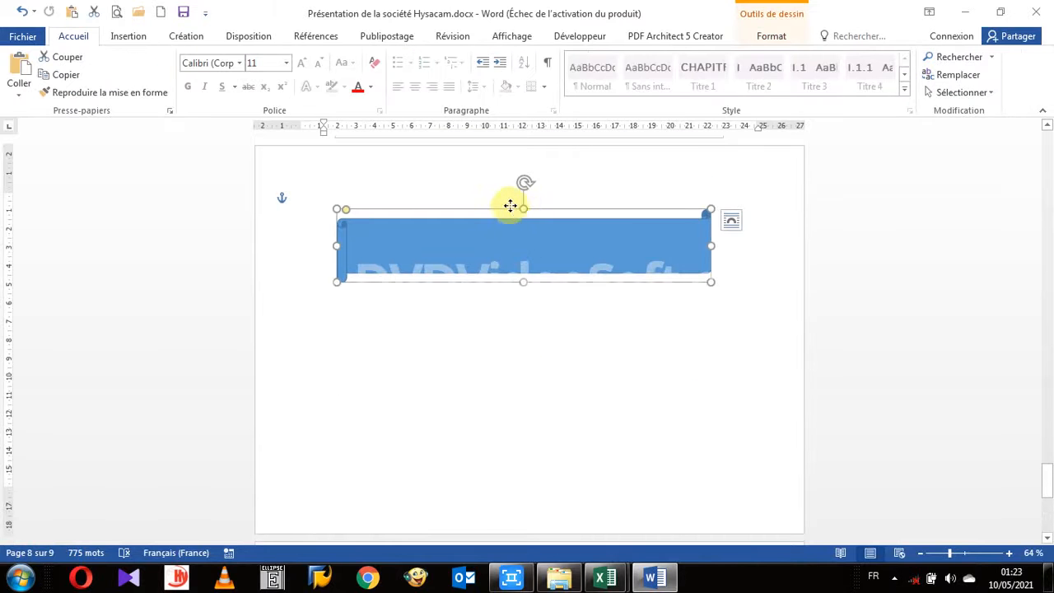
{"action": "left_click_drag", "start_coordinate": [510, 205], "coordinate": [506, 193]}
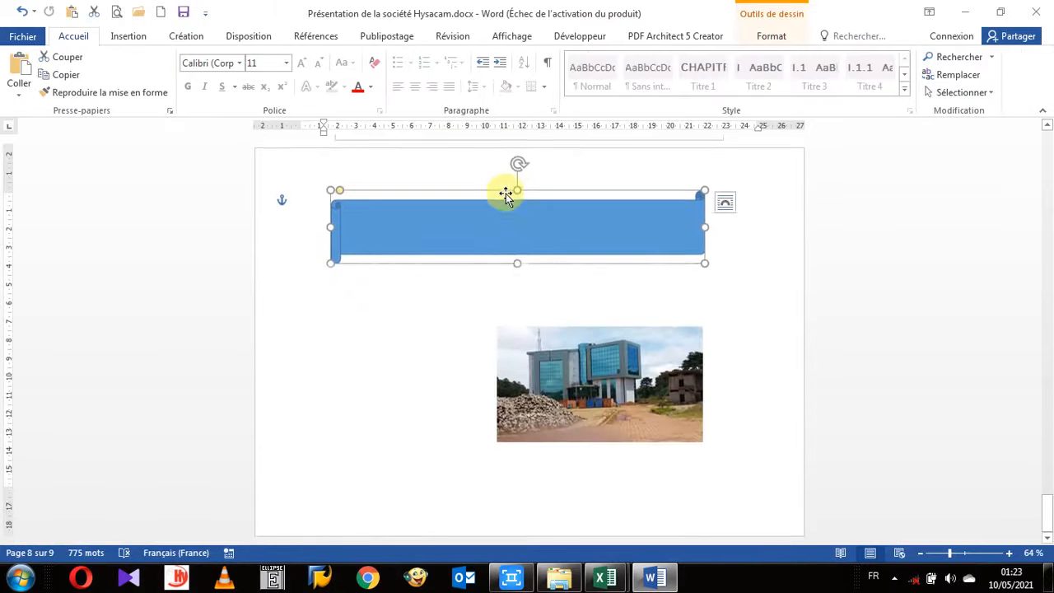
- Try to move the building picture and enlarge it from its upper-left corner, and undo the enlargement
{"action": "left_click", "coordinate": [582, 370]}
{"action": "mouse_move", "coordinate": [552, 376]}
{"action": "left_mouse_down"}
{"action": "mouse_move", "coordinate": [485, 346]}
{"action": "mouse_move", "coordinate": [553, 356]}
{"action": "left_mouse_up"}
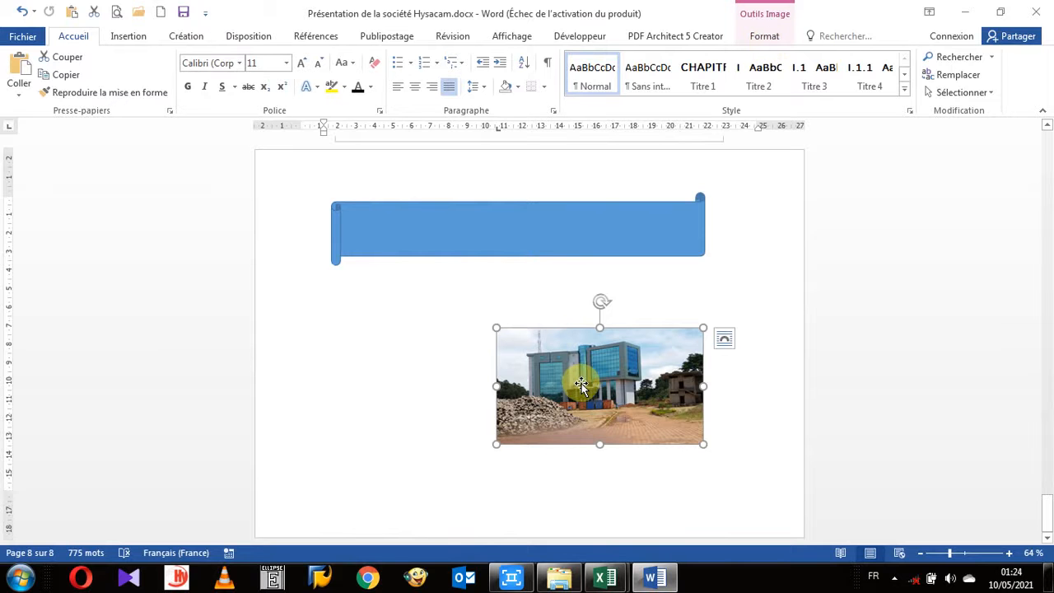
{"action": "left_click_drag", "start_coordinate": [496, 328], "coordinate": [425, 318]}
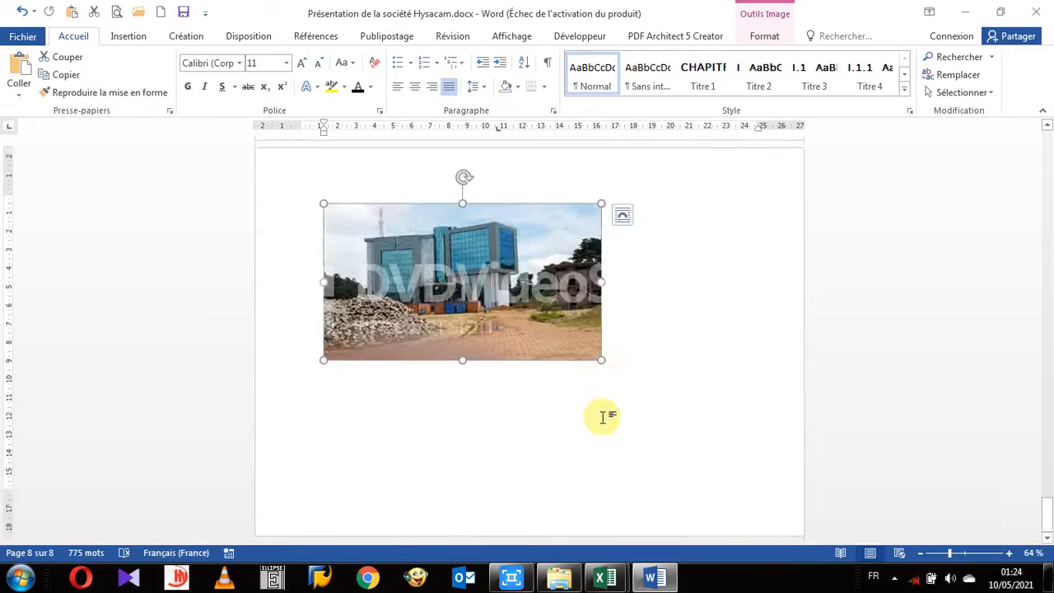
{"action": "scroll", "coordinate": [478, 414], "scroll_direction": "up", "scroll_amount": 5}
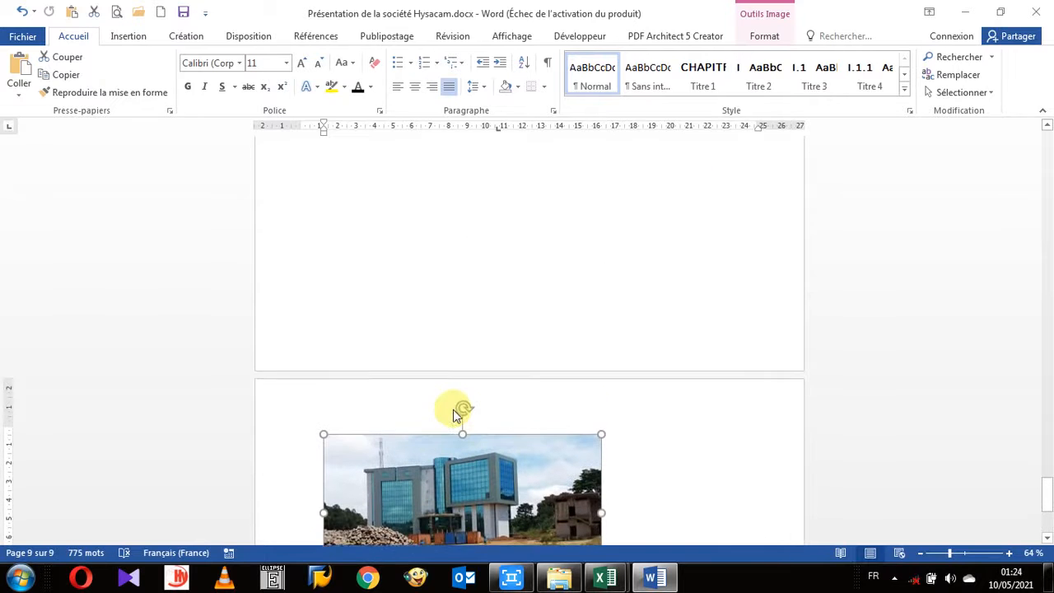
{"action": "left_click", "coordinate": [22, 12]}
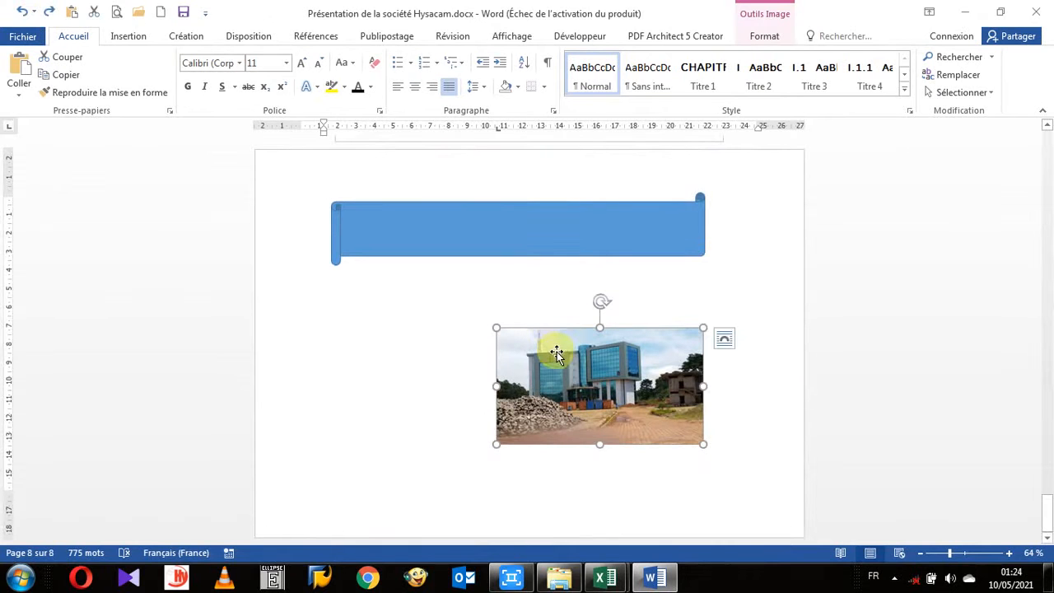
{"action": "left_click", "coordinate": [435, 282]}
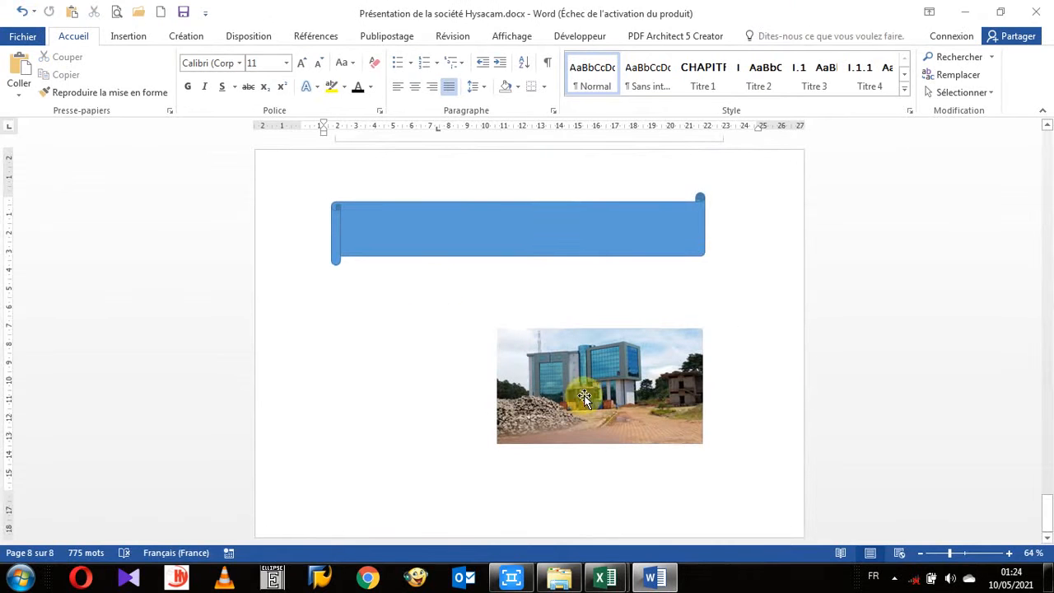
{"action": "left_click", "coordinate": [505, 369]}
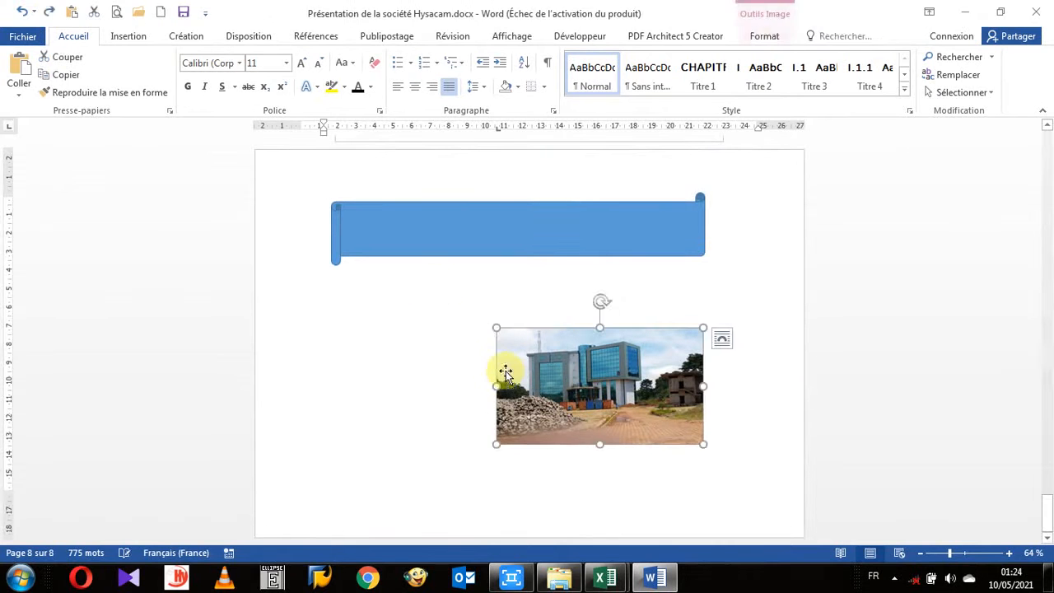
- Position the building picture at the top center of page 8 with text wrapping
{"action": "left_click", "coordinate": [765, 37]}
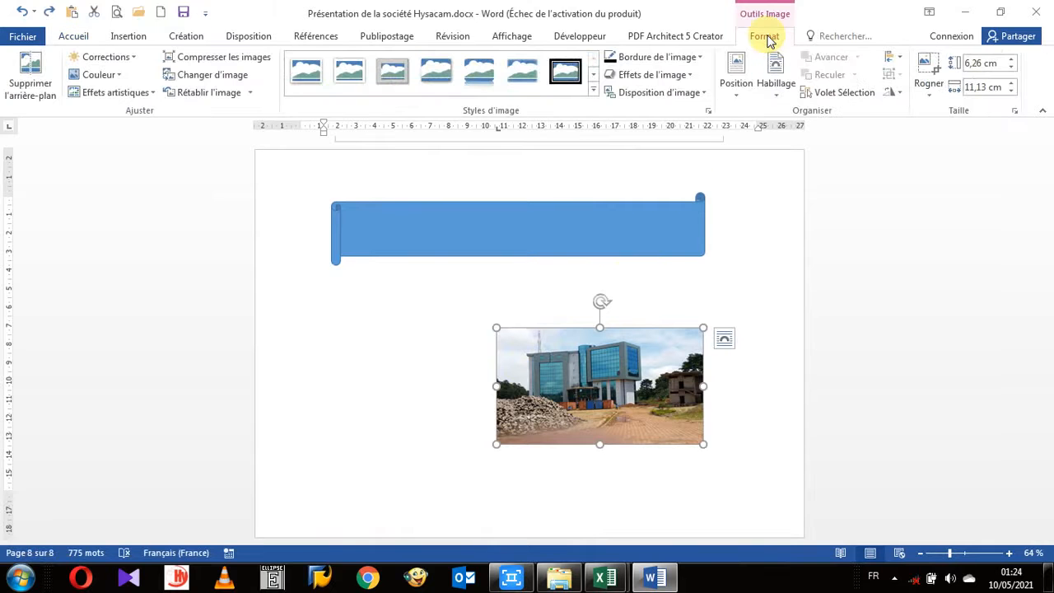
{"action": "left_click", "coordinate": [748, 101]}
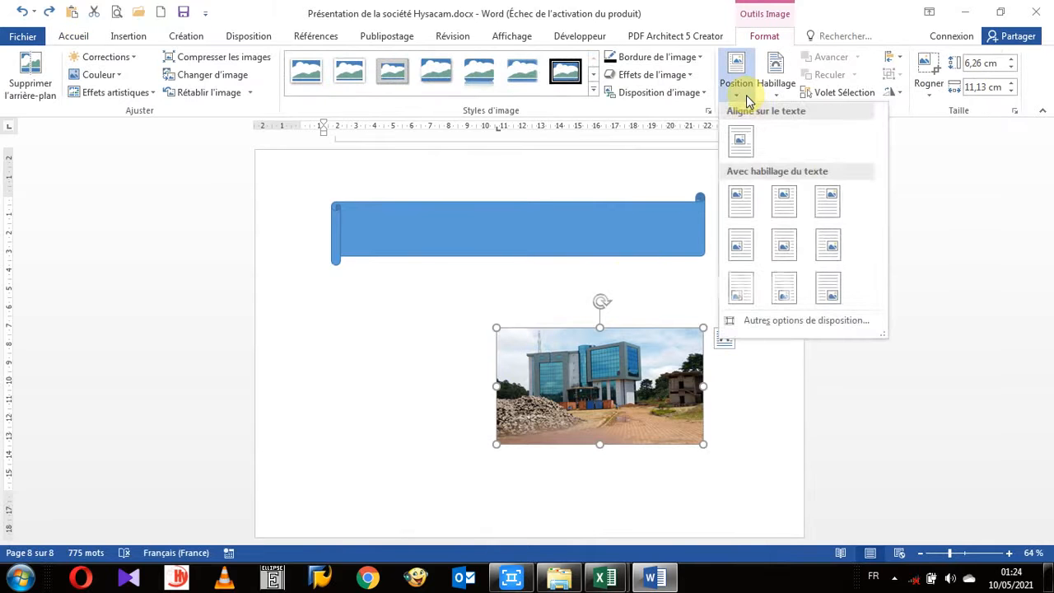
{"action": "left_click", "coordinate": [788, 204]}
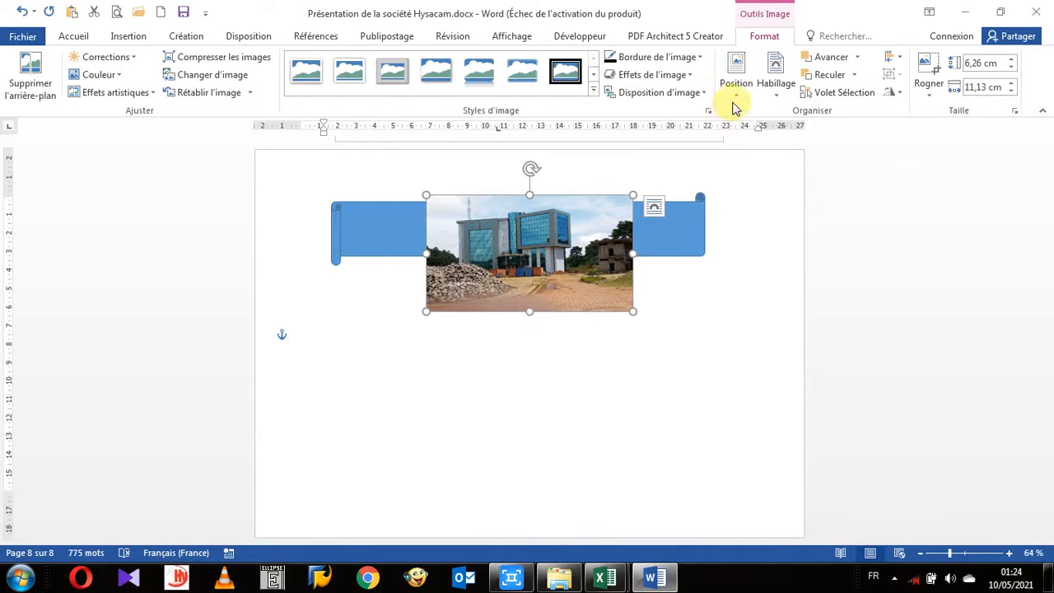
{"action": "left_click", "coordinate": [739, 99]}
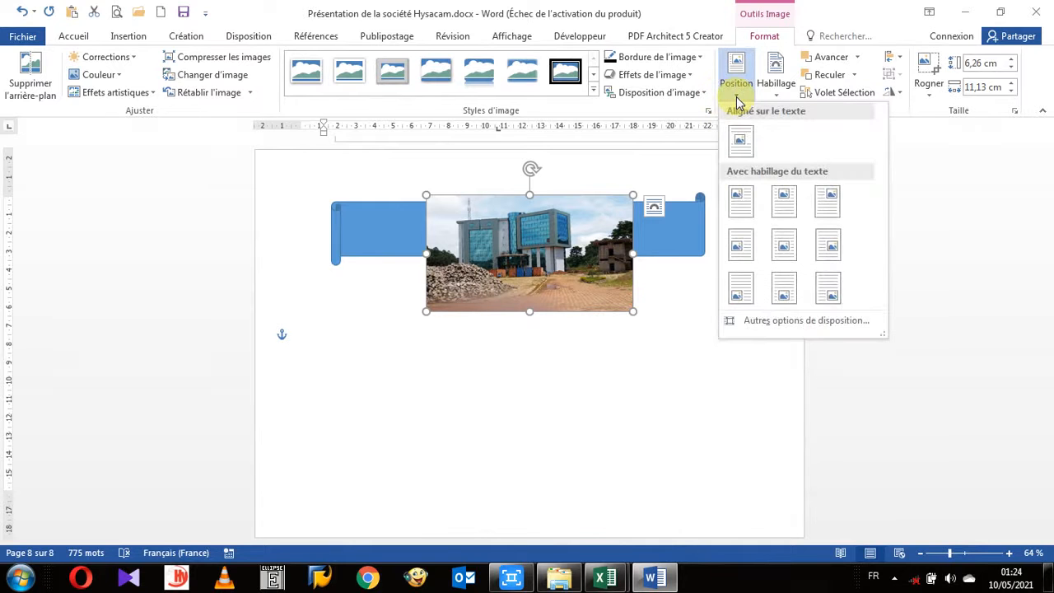
{"action": "left_click", "coordinate": [621, 407]}
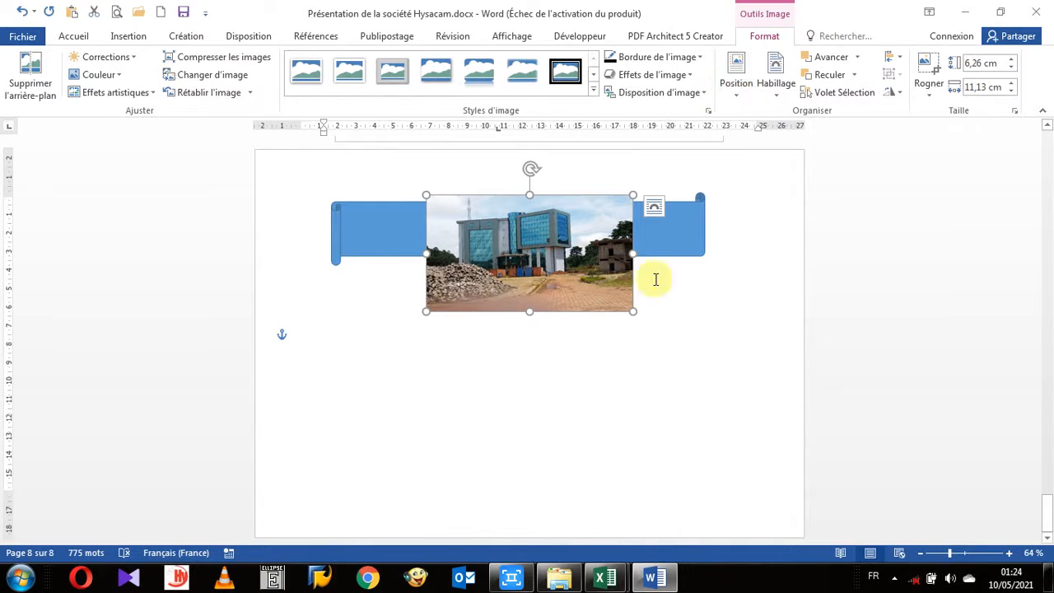
- Bring the scroll banner forward so it lies in front of the building picture
{"action": "left_click", "coordinate": [682, 231]}
{"action": "left_click", "coordinate": [680, 350]}
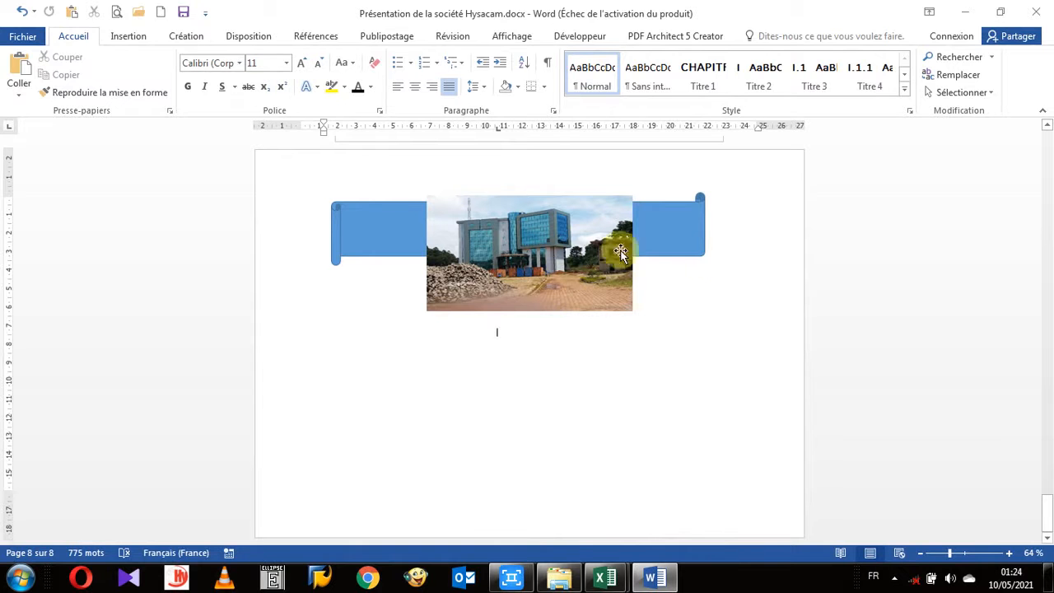
{"action": "left_click", "coordinate": [672, 240]}
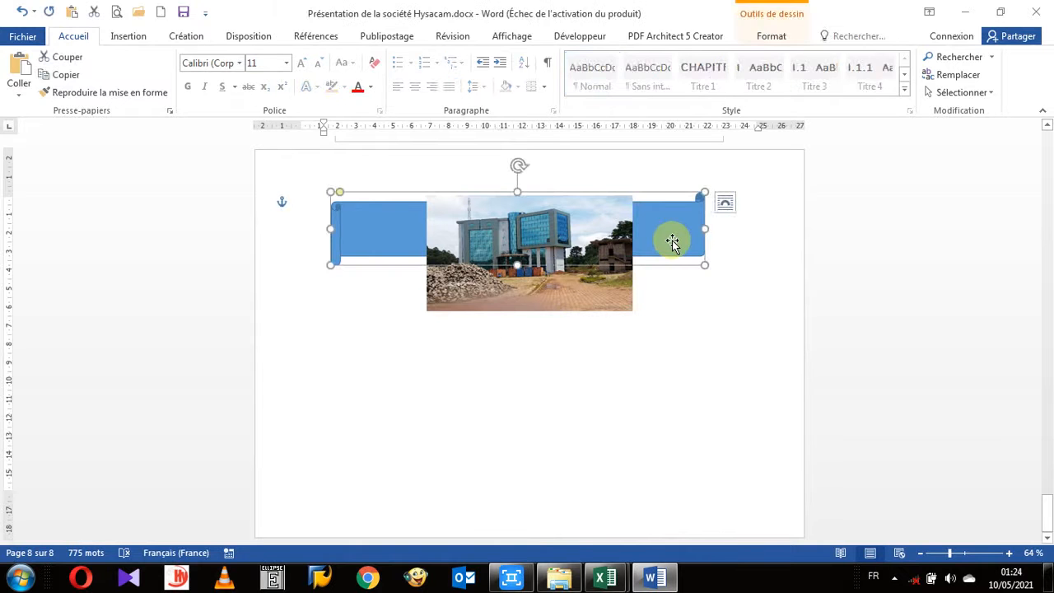
{"action": "left_click", "coordinate": [769, 36]}
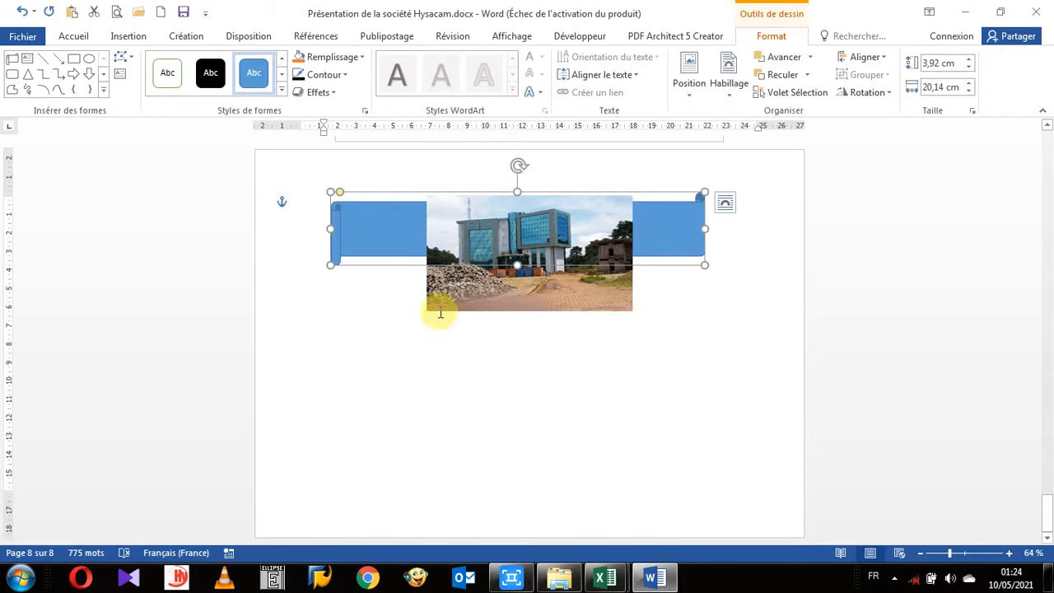
{"action": "left_click", "coordinate": [686, 320]}
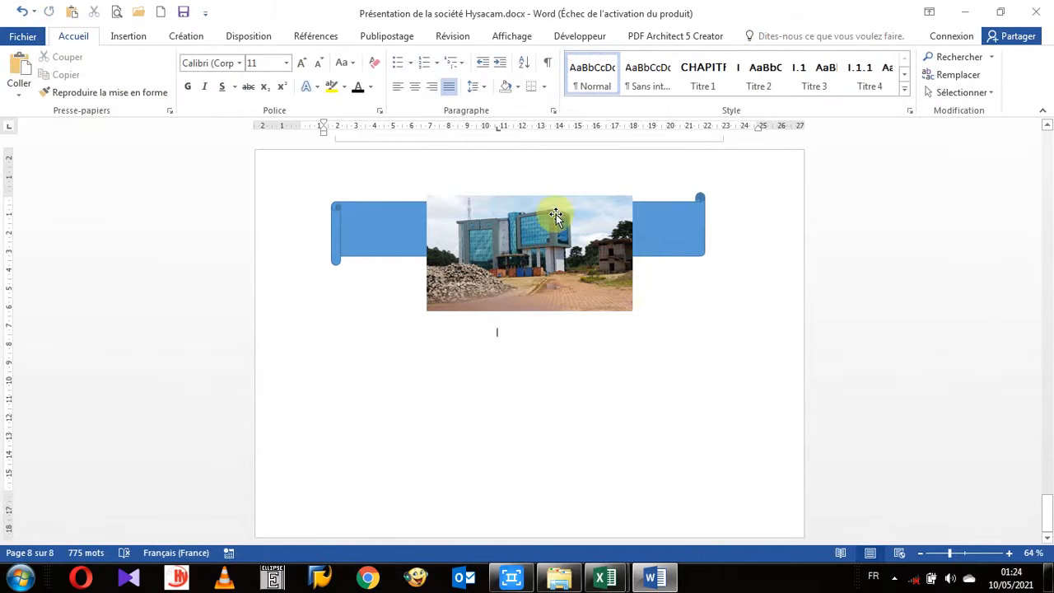
{"action": "left_click", "coordinate": [683, 233]}
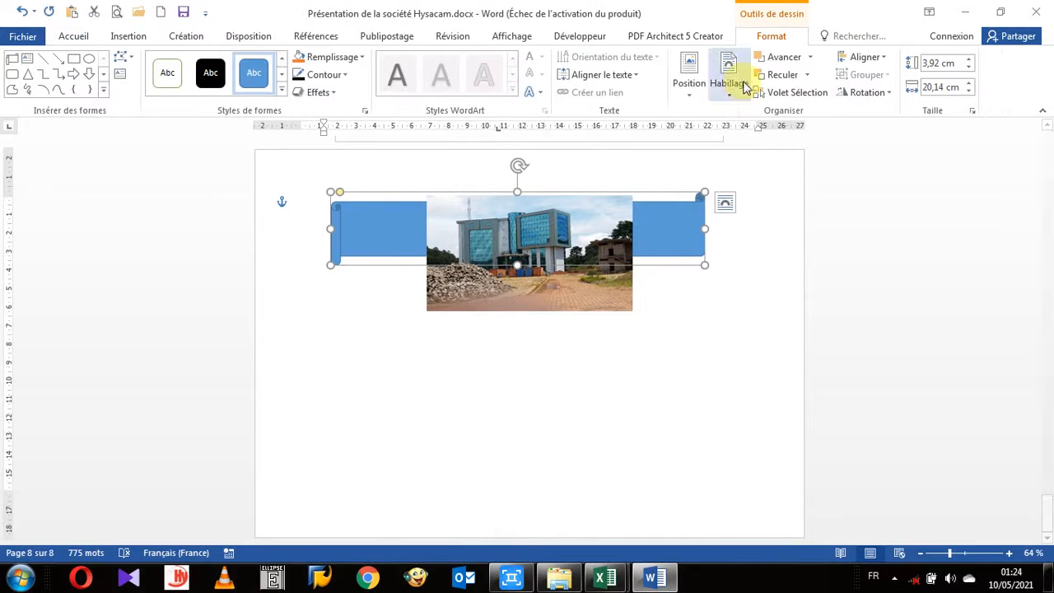
{"action": "left_click", "coordinate": [789, 59]}
{"action": "left_click", "coordinate": [633, 397]}
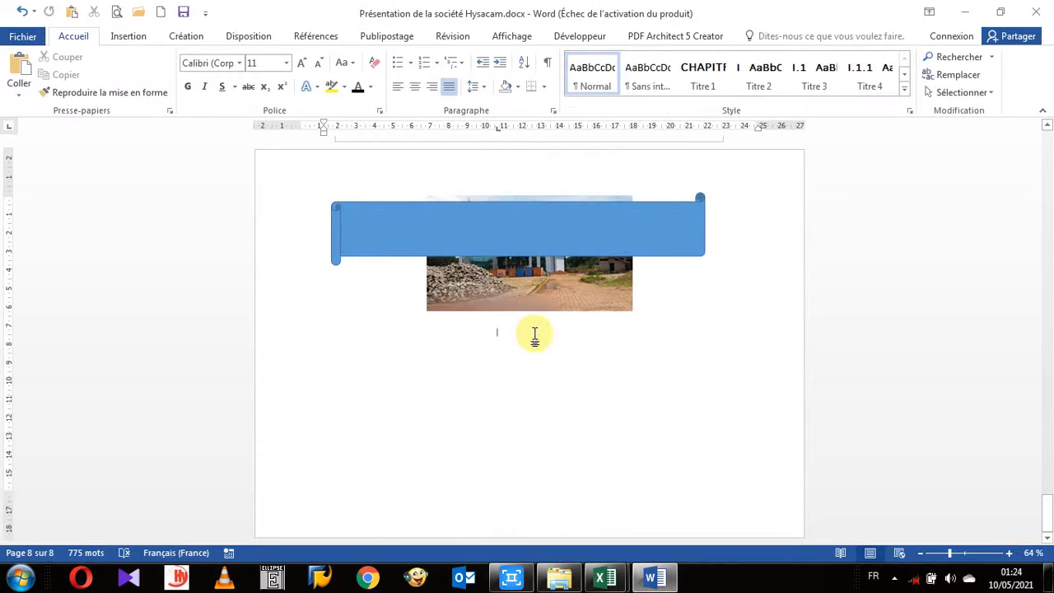
- Send the scroll banner backward so it lies behind the building picture
{"action": "left_click", "coordinate": [664, 233]}
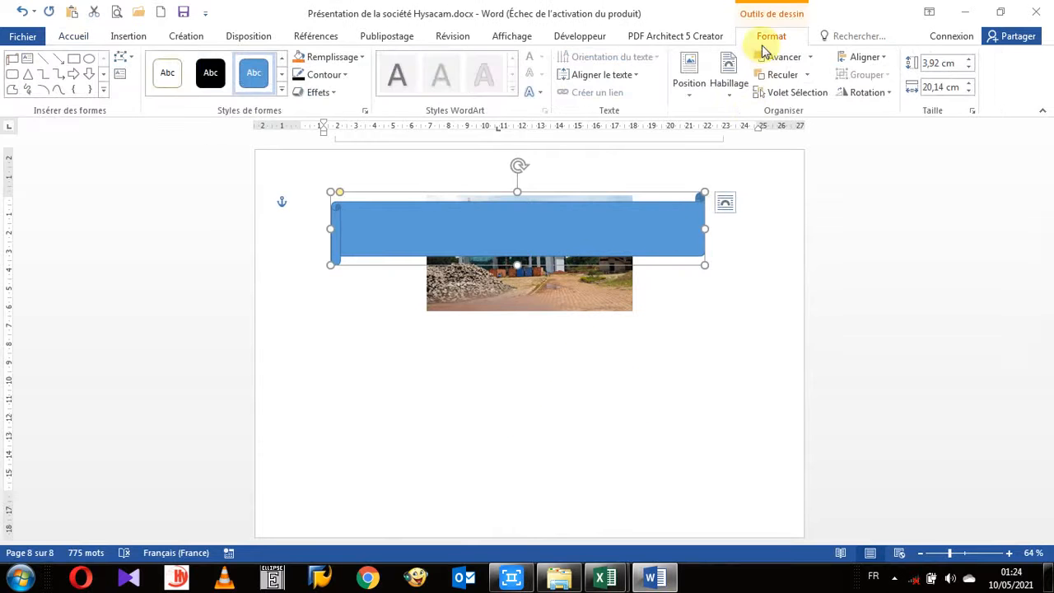
{"action": "left_click", "coordinate": [779, 76]}
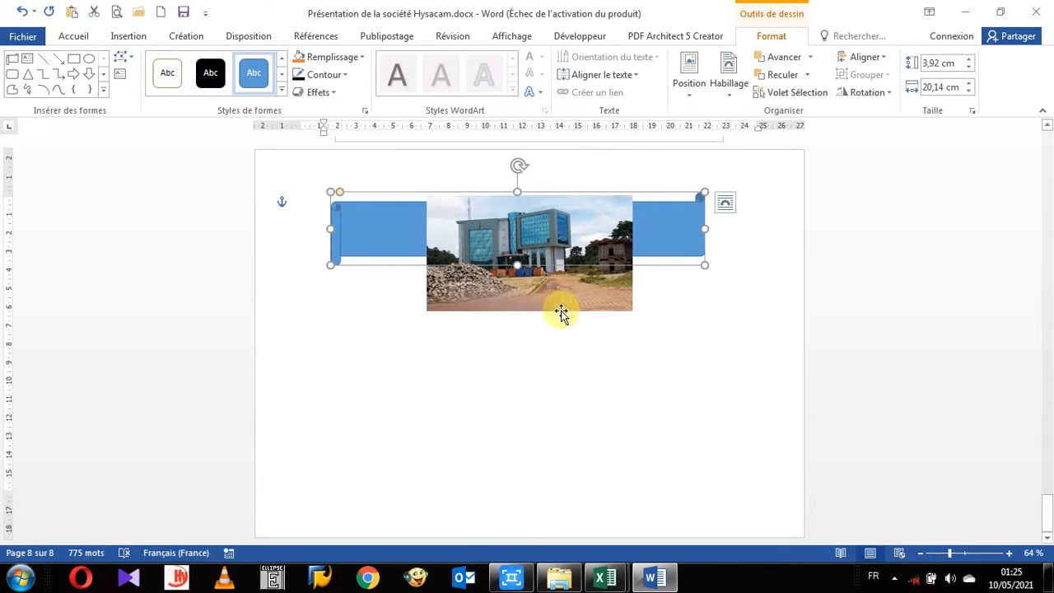
{"action": "left_click", "coordinate": [808, 76]}
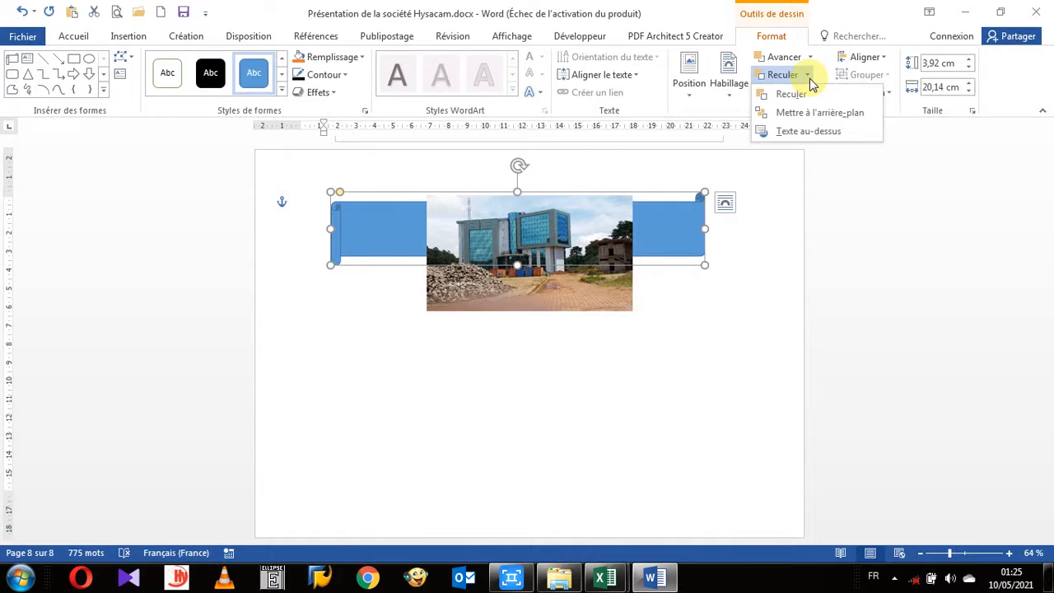
{"action": "left_click", "coordinate": [810, 78]}
{"action": "left_click", "coordinate": [584, 368]}
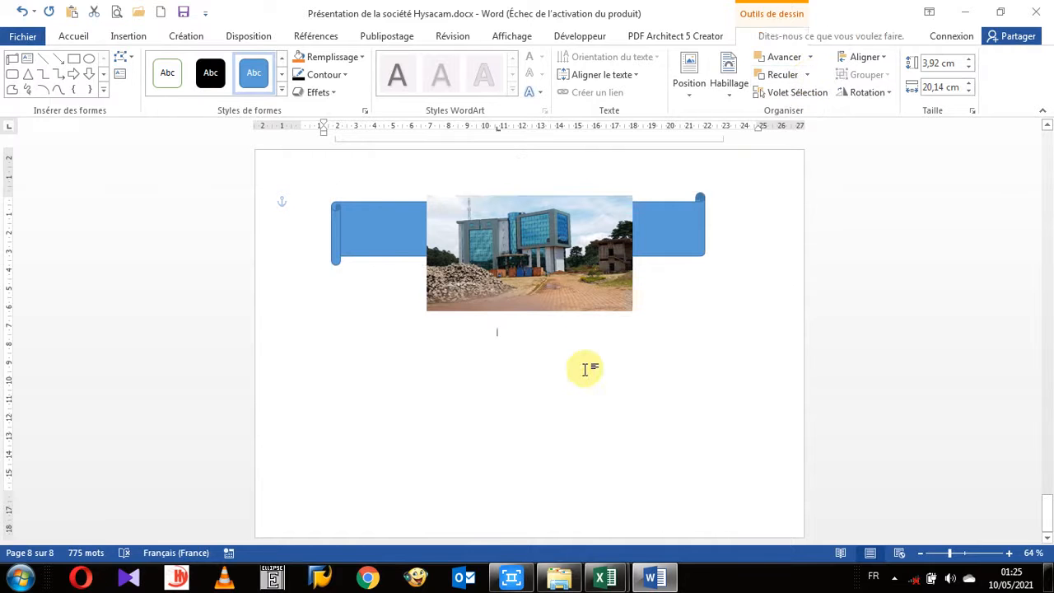
{"action": "left_click", "coordinate": [550, 290]}
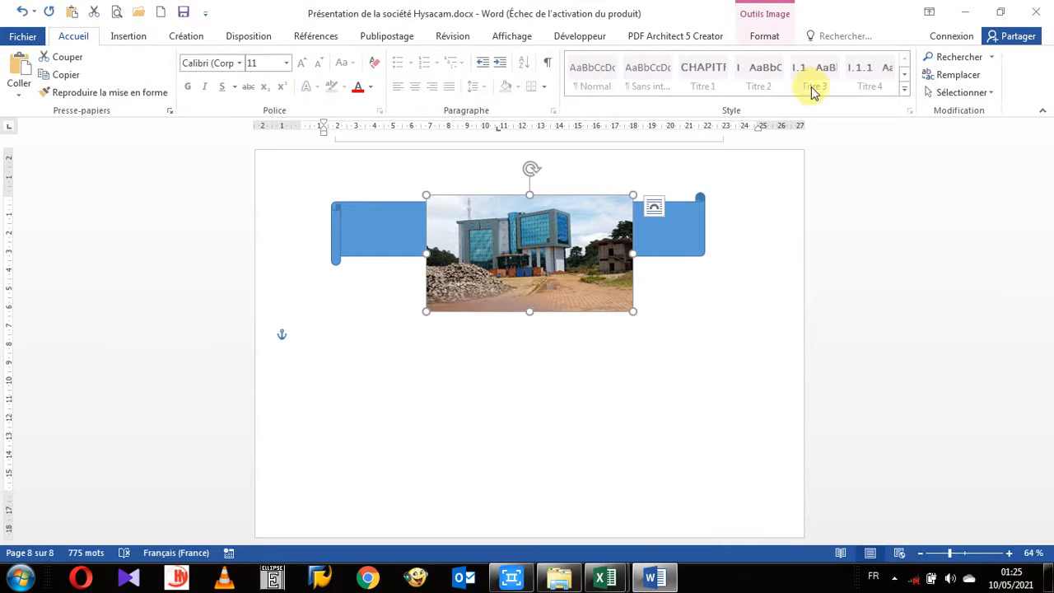
{"action": "left_click", "coordinate": [783, 37]}
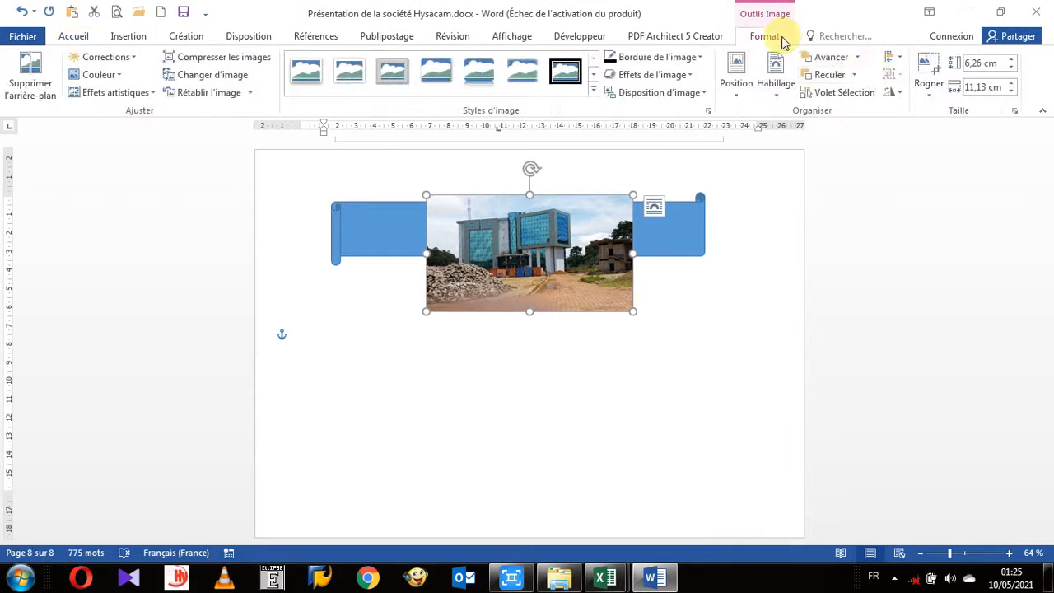
{"action": "left_click", "coordinate": [900, 60]}
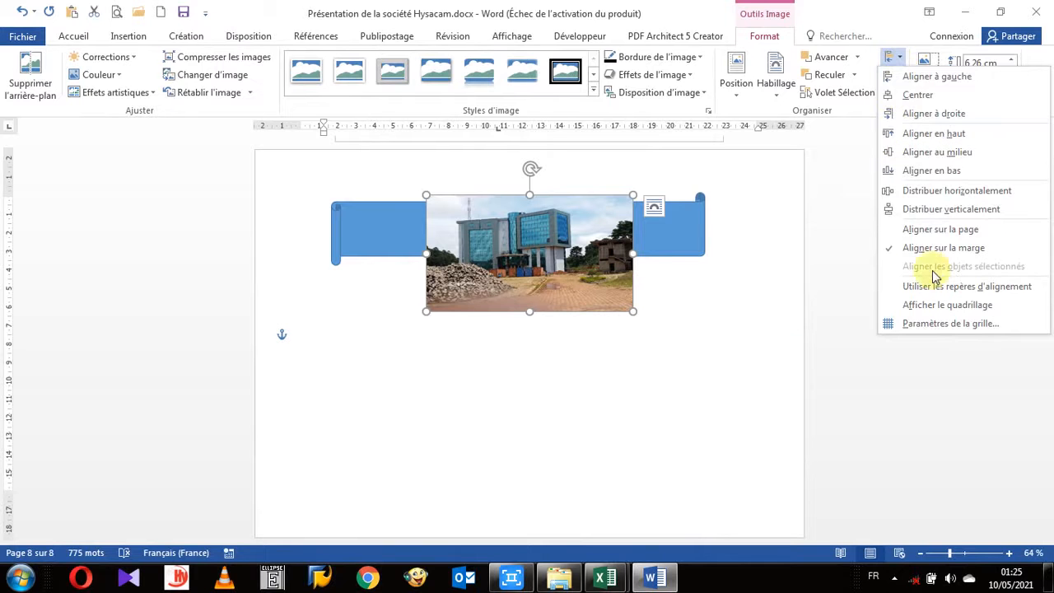
{"action": "left_click", "coordinate": [690, 219]}
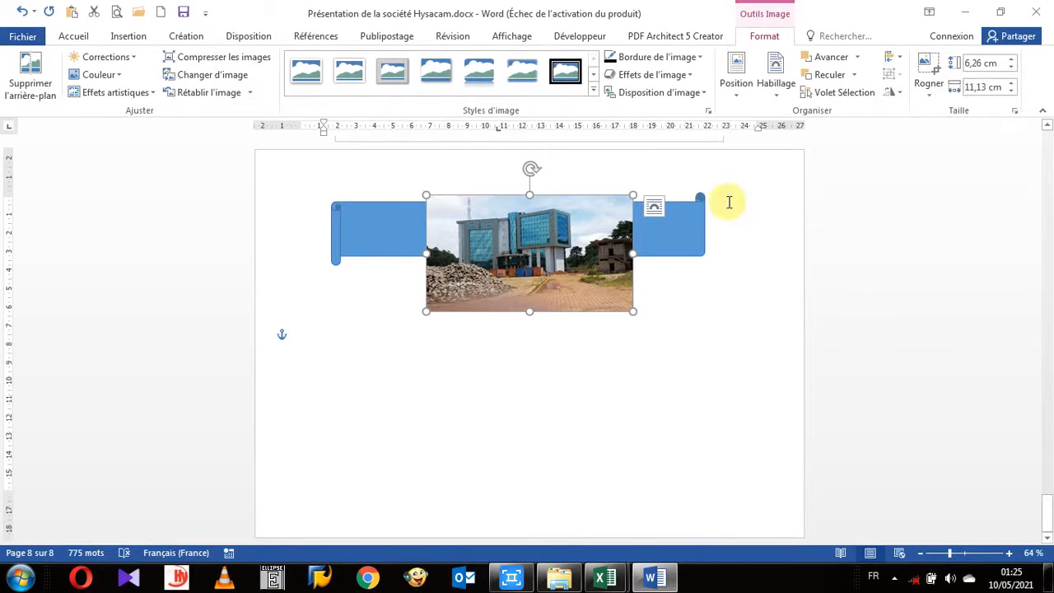
- Select the scroll banner and the building picture together and align their right edges relative to the selected objects
{"action": "left_click", "coordinate": [664, 252]}
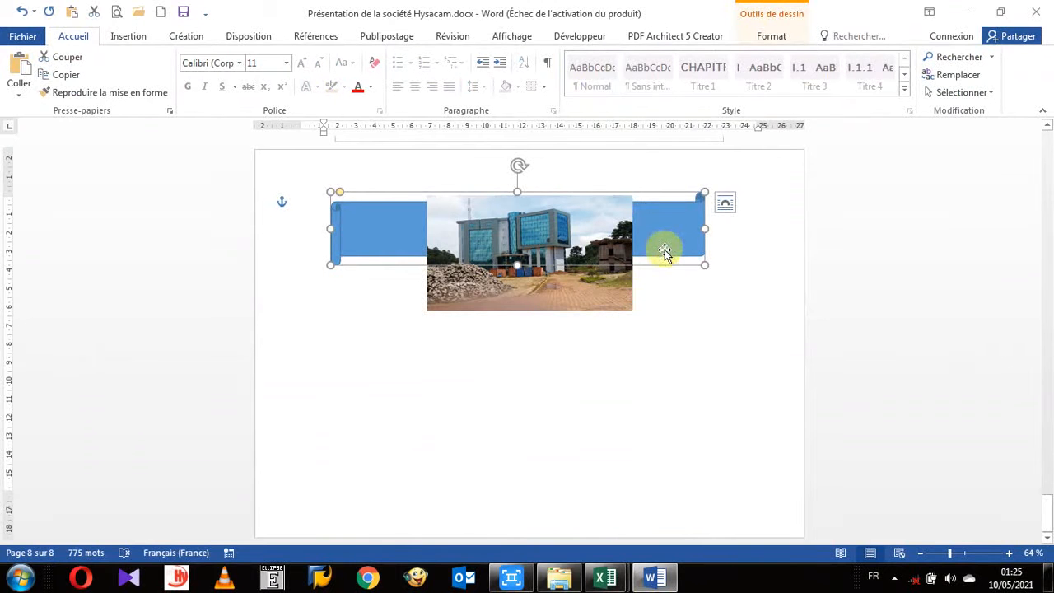
{"action": "left_click", "coordinate": [574, 307], "text": "shift"}
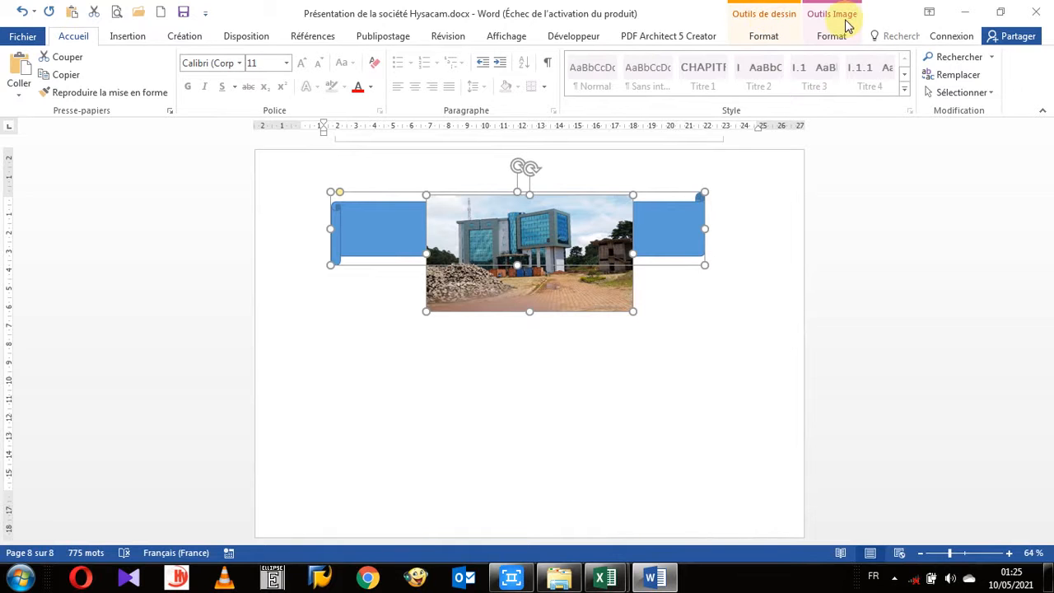
{"action": "left_click", "coordinate": [764, 38]}
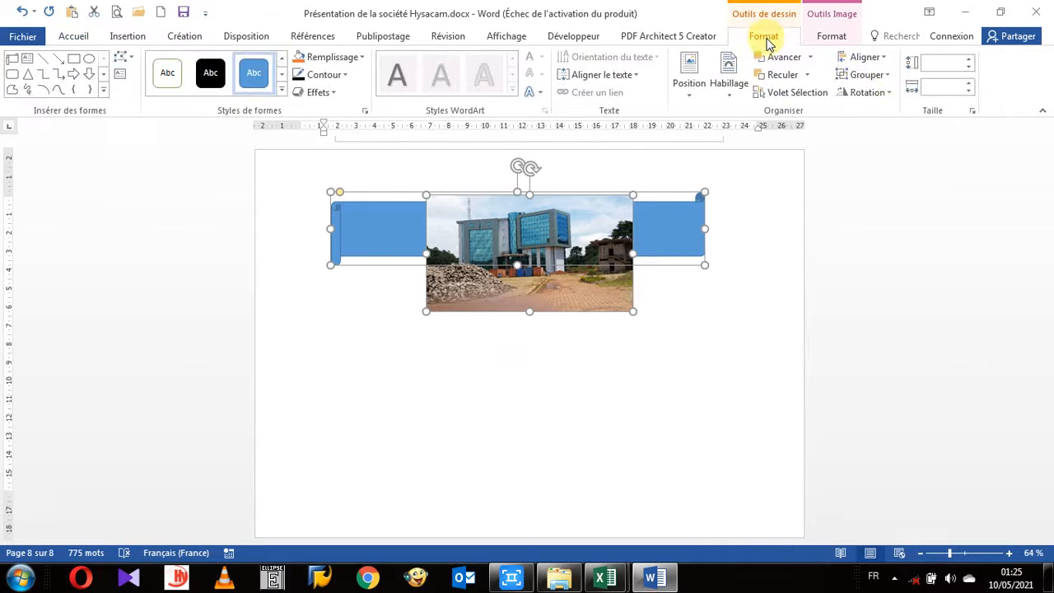
{"action": "left_click", "coordinate": [886, 57]}
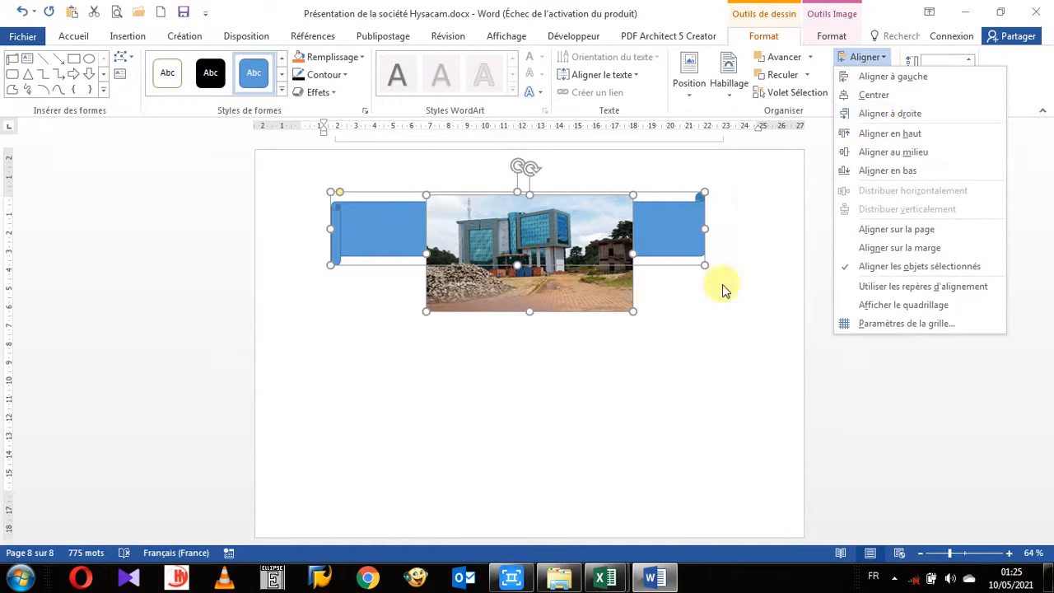
{"action": "left_click", "coordinate": [893, 119]}
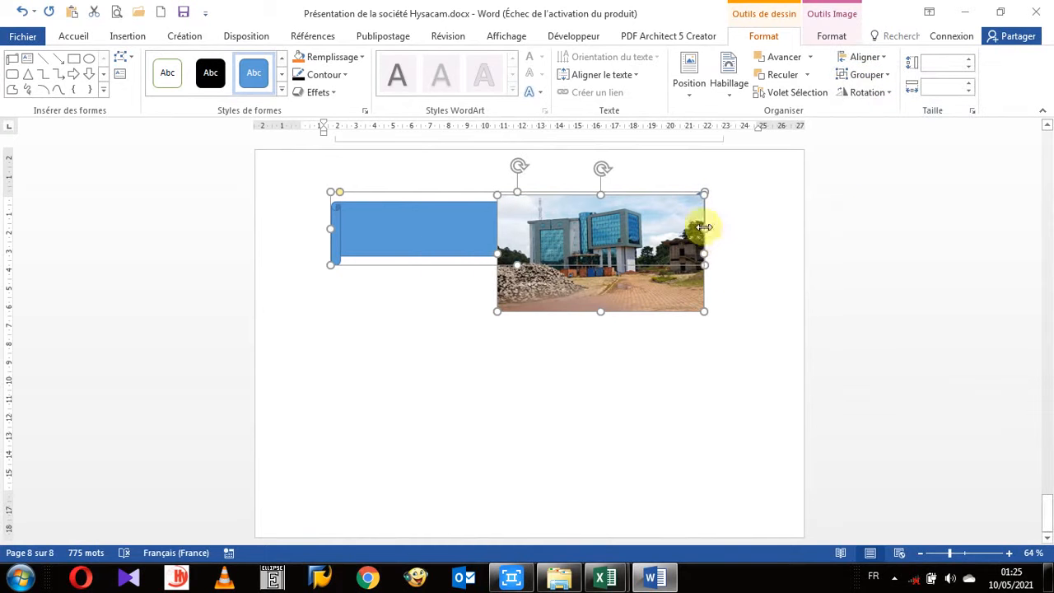
{"action": "left_click", "coordinate": [660, 385]}
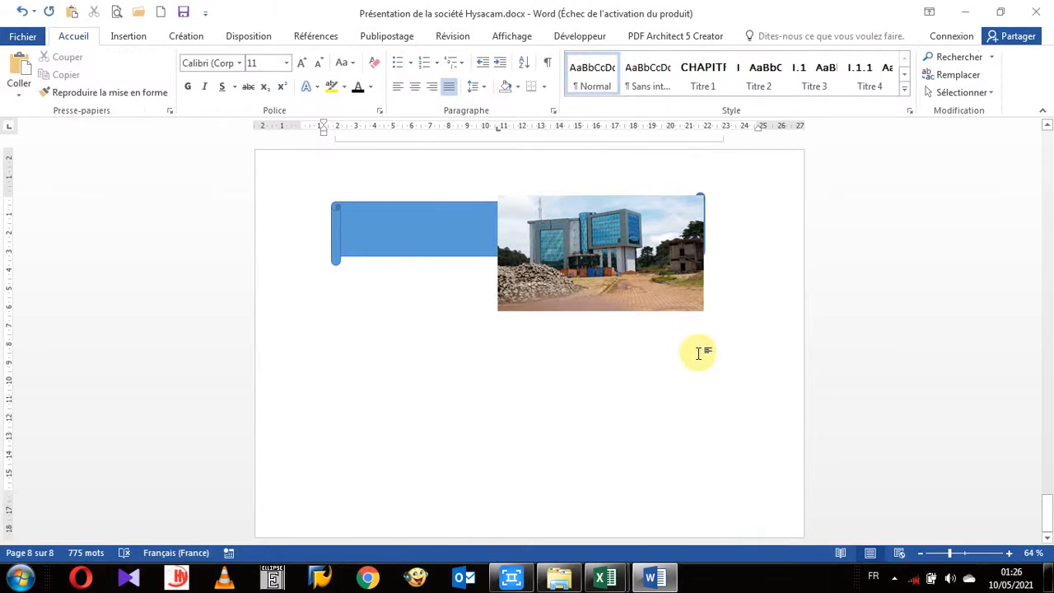
{"action": "left_click", "coordinate": [666, 294]}
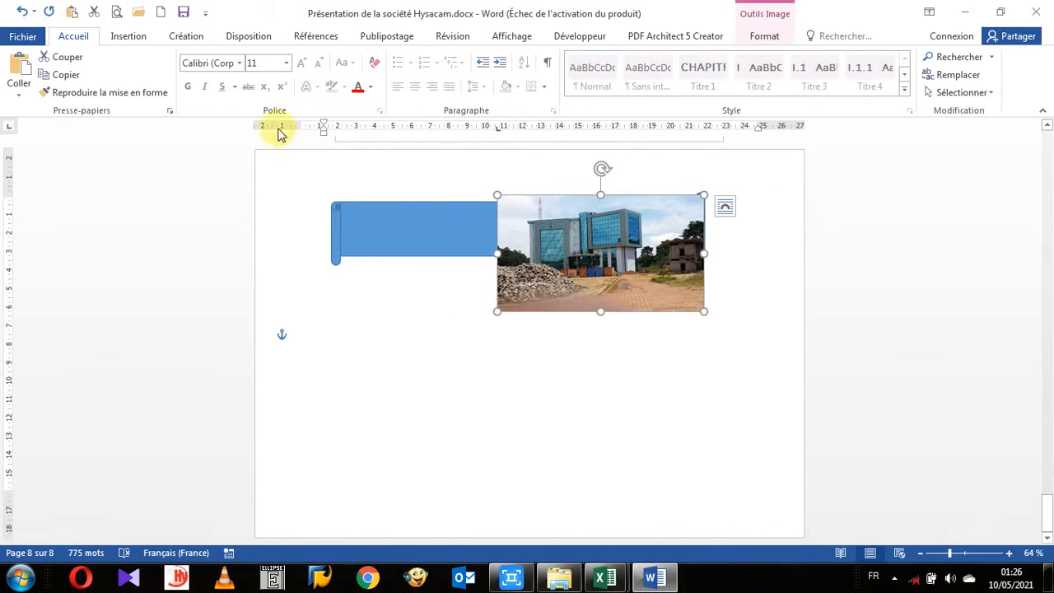
{"action": "left_click", "coordinate": [416, 395]}
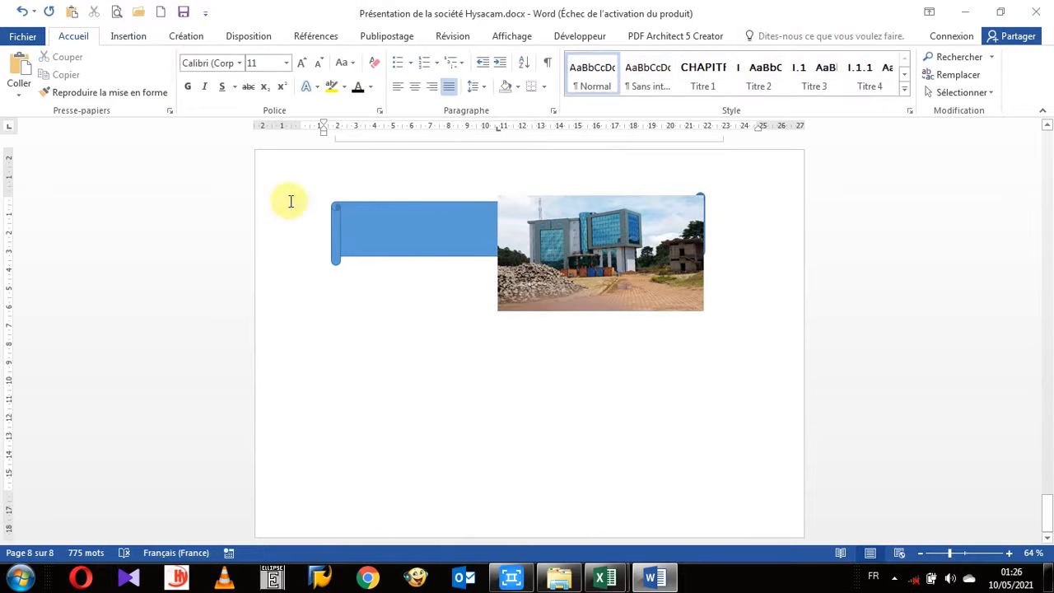
- Draw a plain rectangle about 6.45 cm wide and 3.21 cm high below the left part of the scroll banner
{"action": "left_click", "coordinate": [130, 37]}
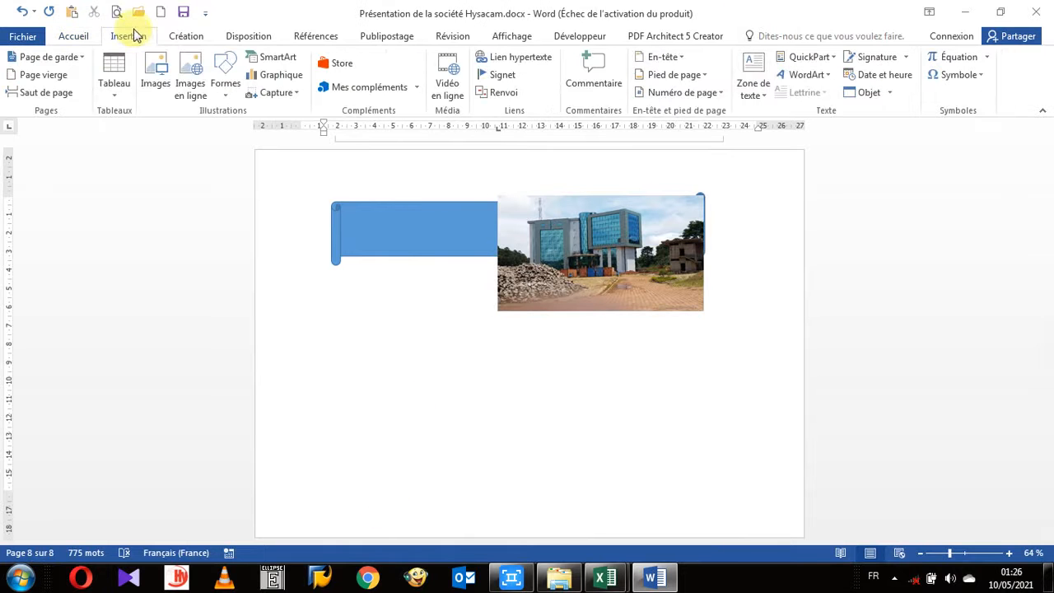
{"action": "left_click", "coordinate": [226, 92]}
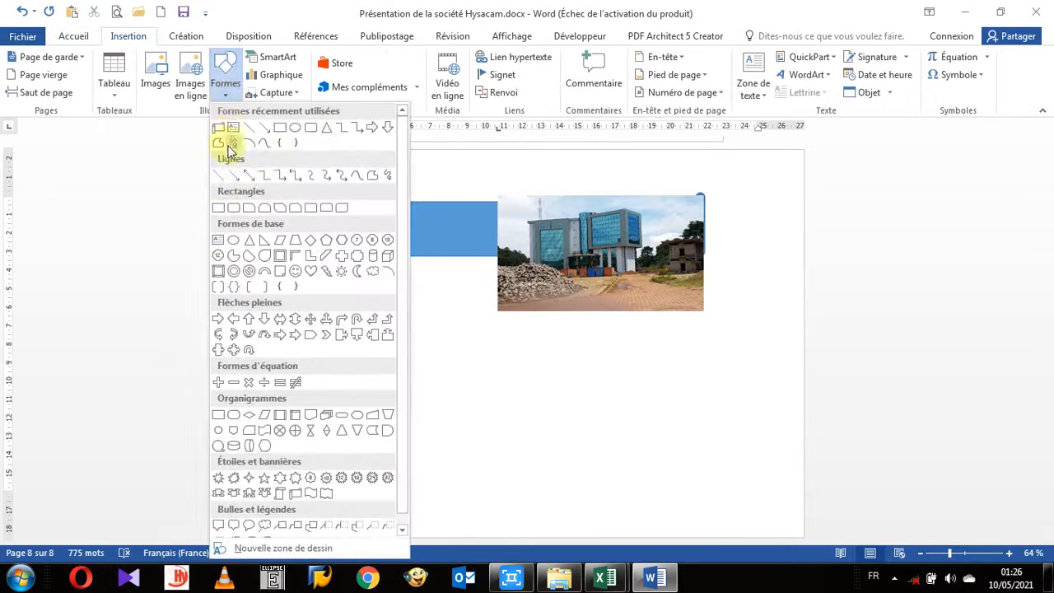
{"action": "left_click", "coordinate": [282, 130]}
{"action": "left_click_drag", "start_coordinate": [342, 352], "coordinate": [462, 411]}
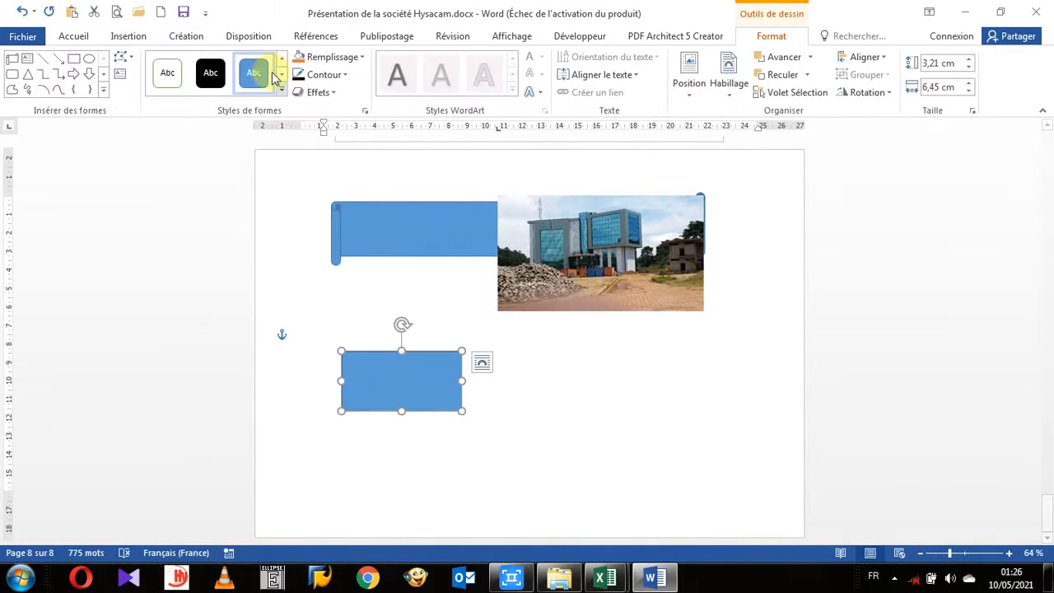
- Draw a rectangle with one rounded corner, about 6.66 cm wide and 2.29 cm high, below and to the right of the plain rectangle
{"action": "left_click", "coordinate": [129, 35]}
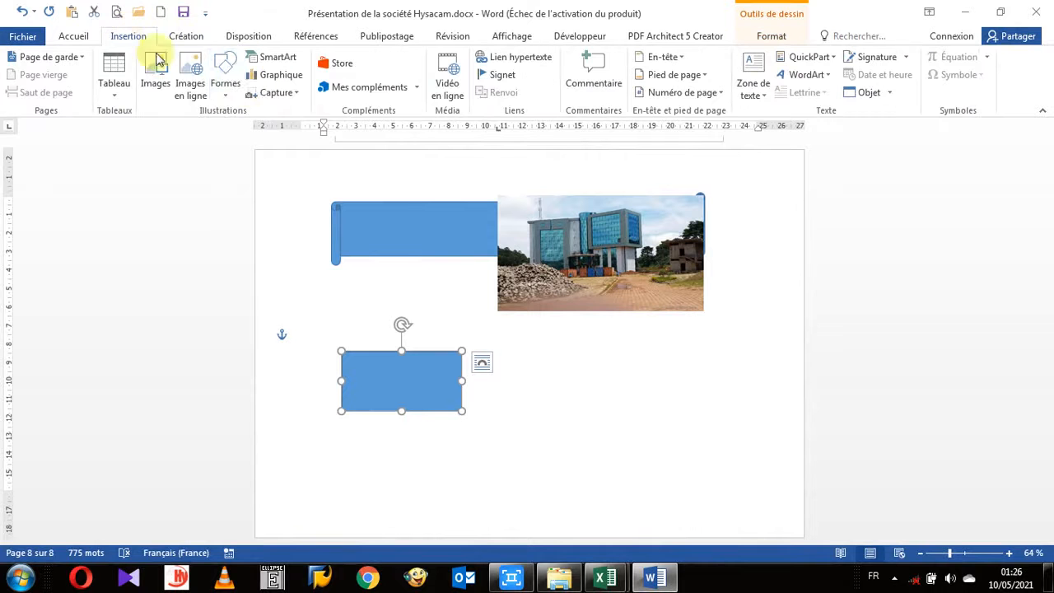
{"action": "left_click", "coordinate": [228, 105]}
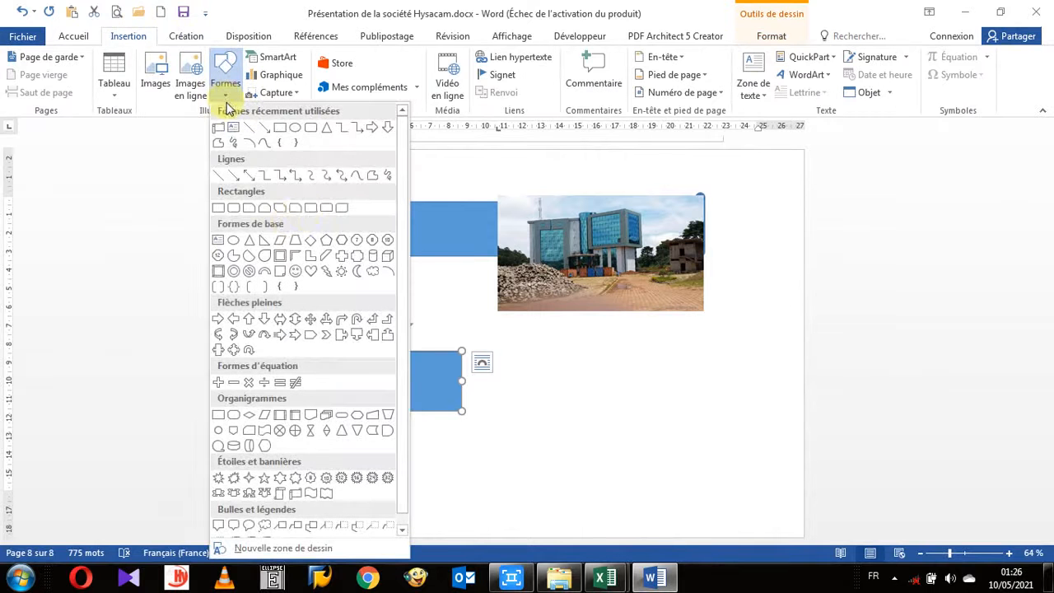
{"action": "left_click", "coordinate": [308, 207]}
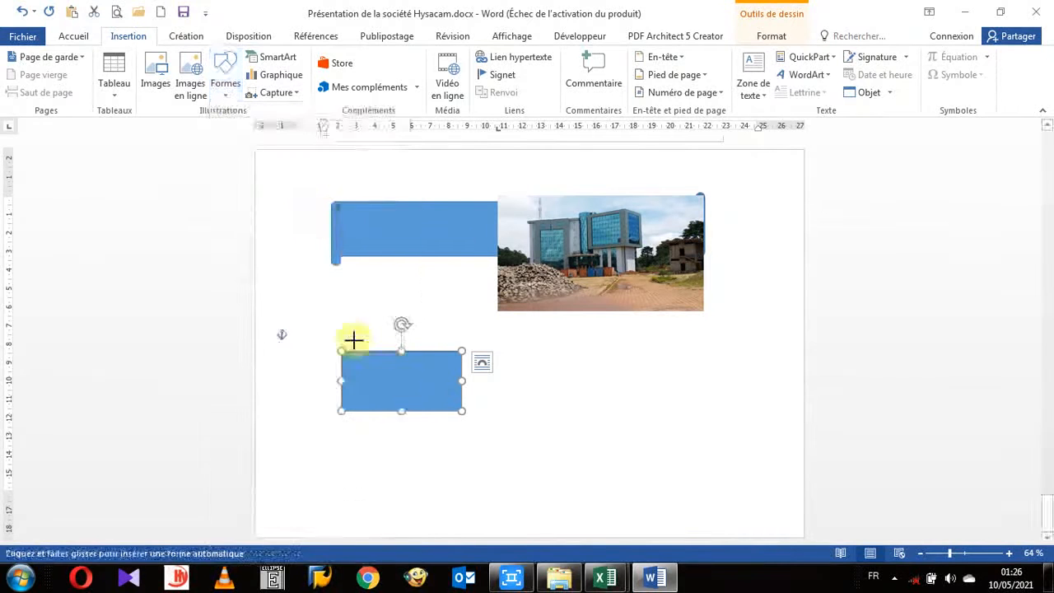
{"action": "left_click_drag", "start_coordinate": [418, 462], "coordinate": [540, 504]}
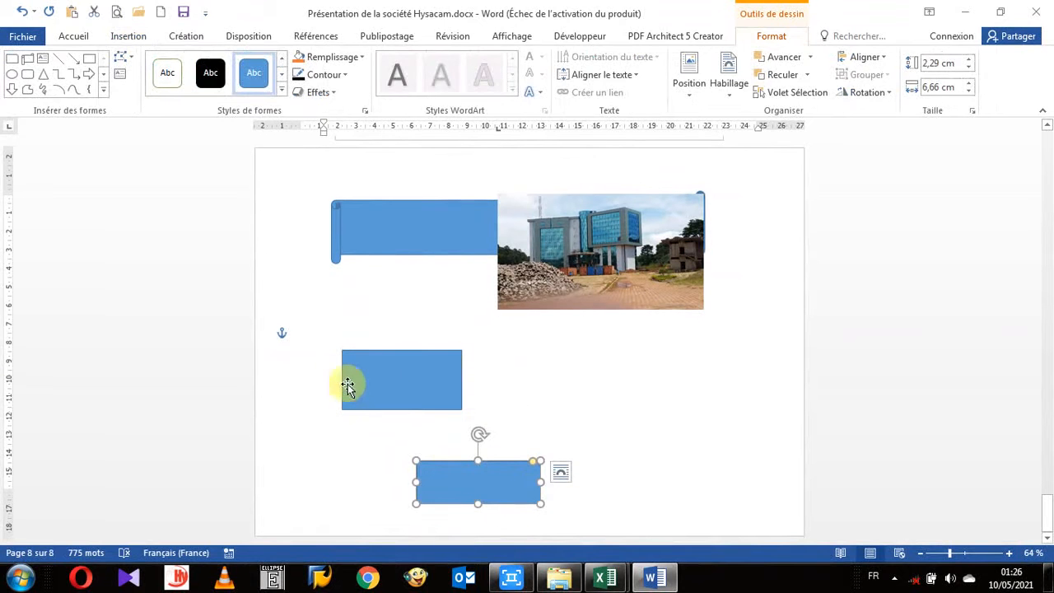
{"action": "left_click", "coordinate": [538, 433]}
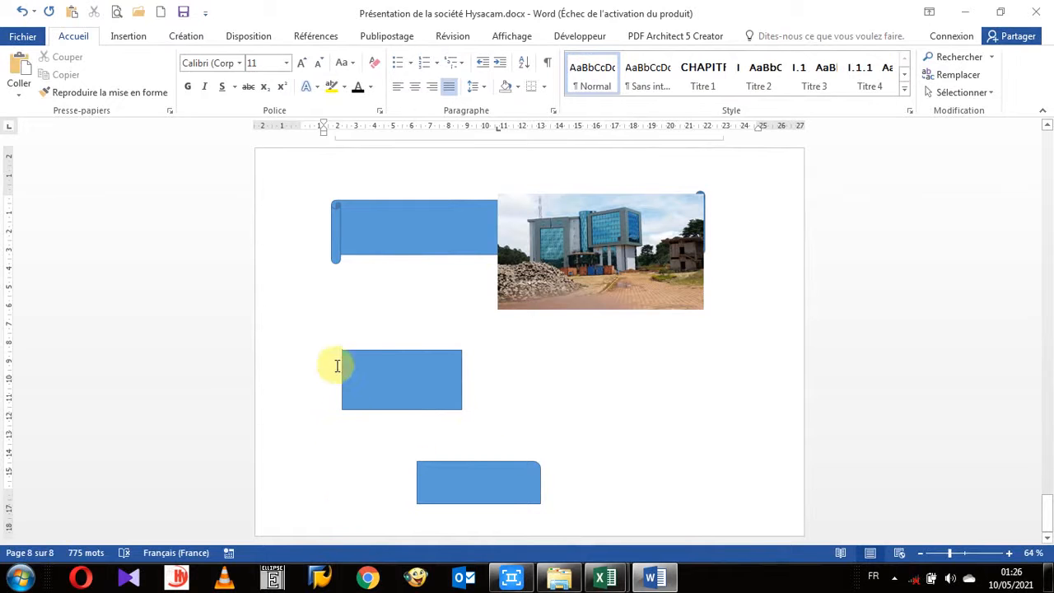
- Select the plain rectangle and the rounded-corner rectangle together and align their left edges relative to the selected objects
{"action": "left_click", "coordinate": [403, 400]}
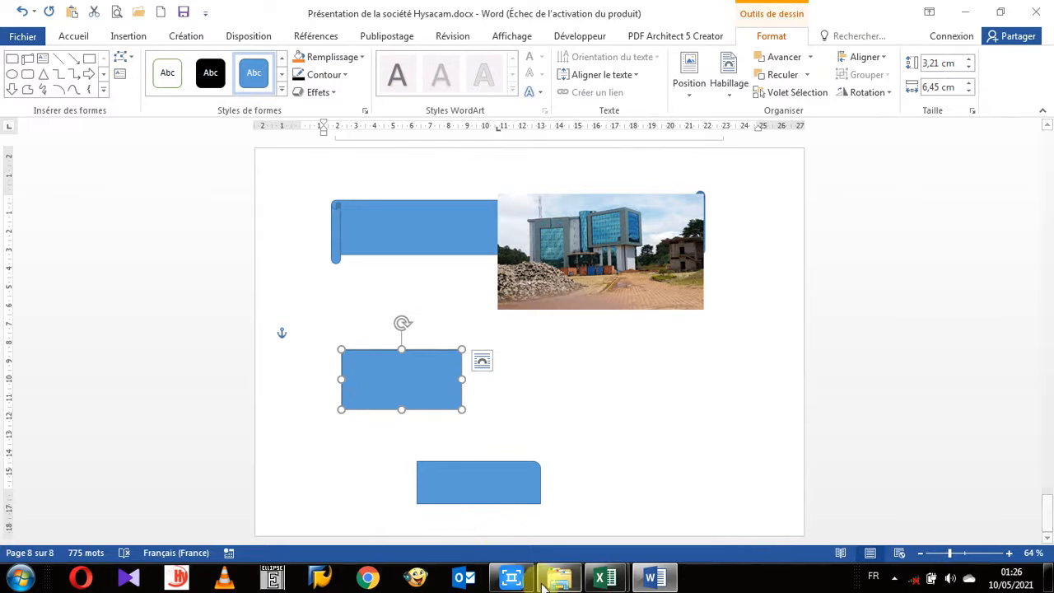
{"action": "left_click", "coordinate": [487, 498], "text": "shift"}
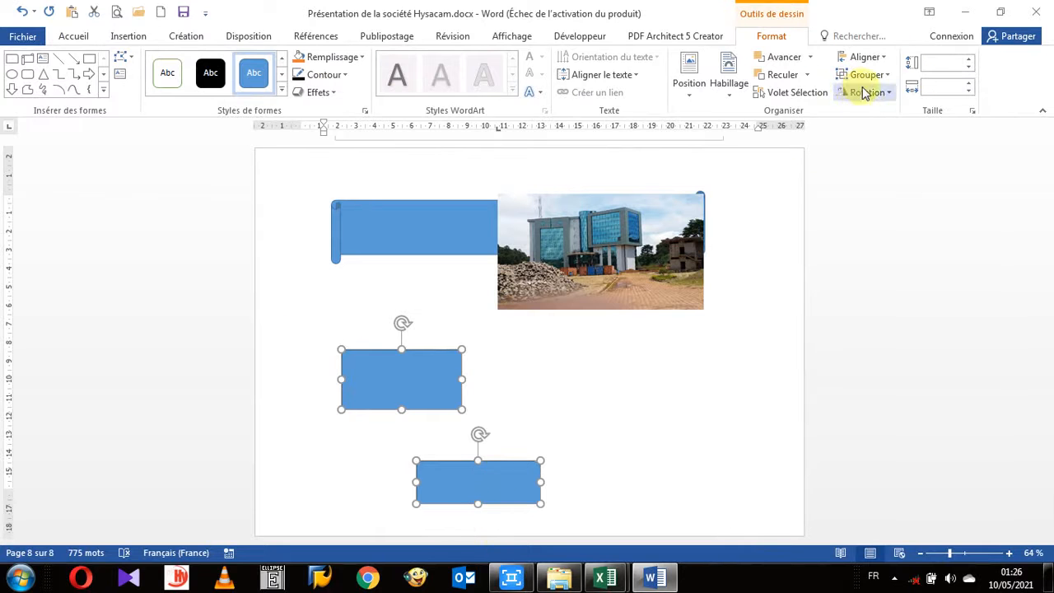
{"action": "left_click", "coordinate": [871, 59]}
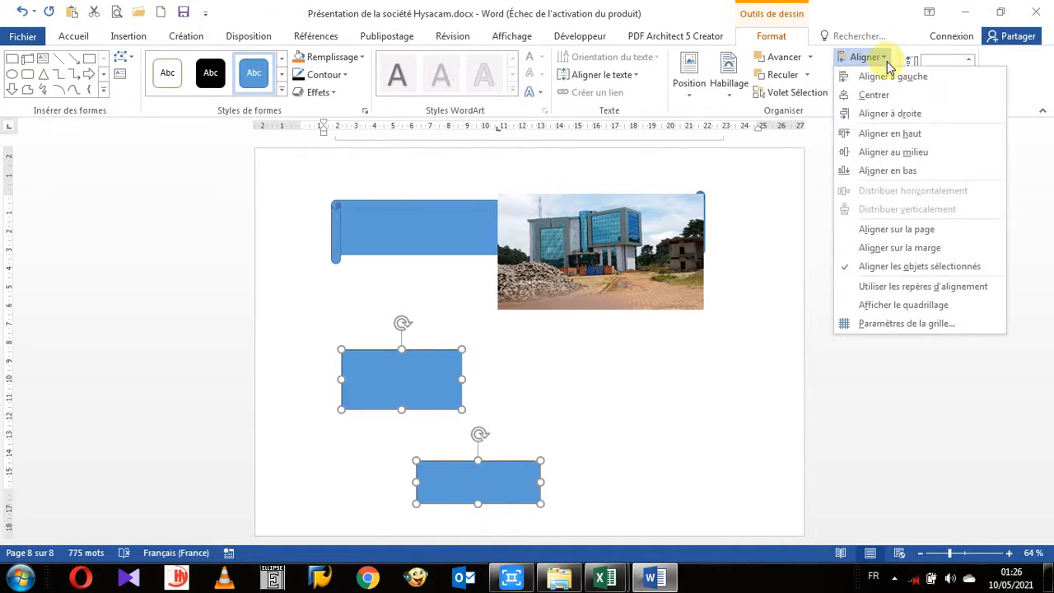
{"action": "left_click", "coordinate": [848, 79]}
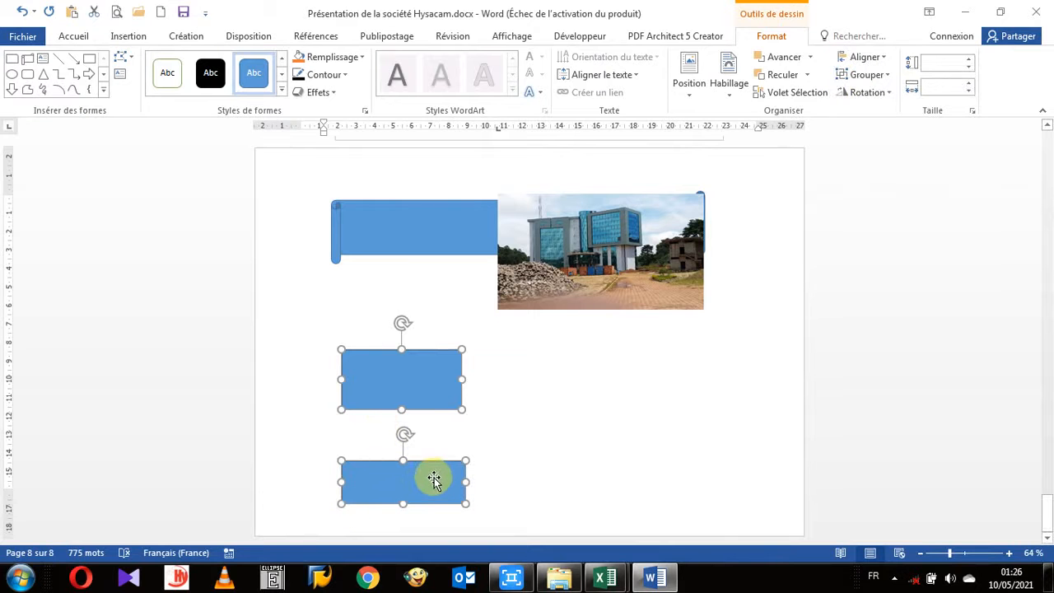
{"action": "left_click", "coordinate": [453, 452]}
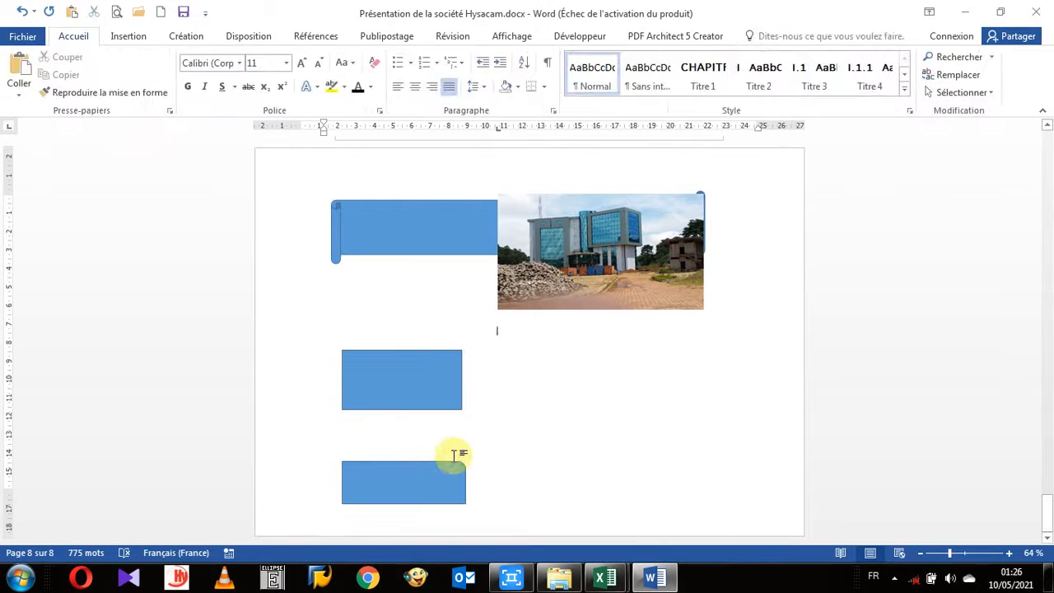
- Move the rounded-corner rectangle to the right, and align the bottom edges of it, the plain rectangle and the scroll banner
{"action": "left_click_drag", "start_coordinate": [418, 473], "coordinate": [629, 467]}
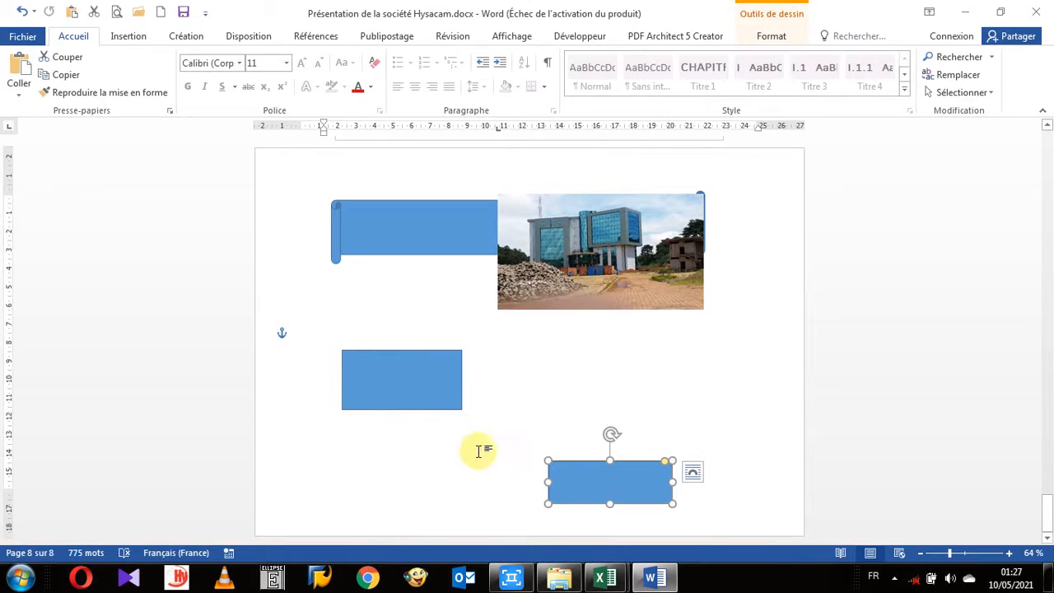
{"action": "left_click", "coordinate": [618, 484]}
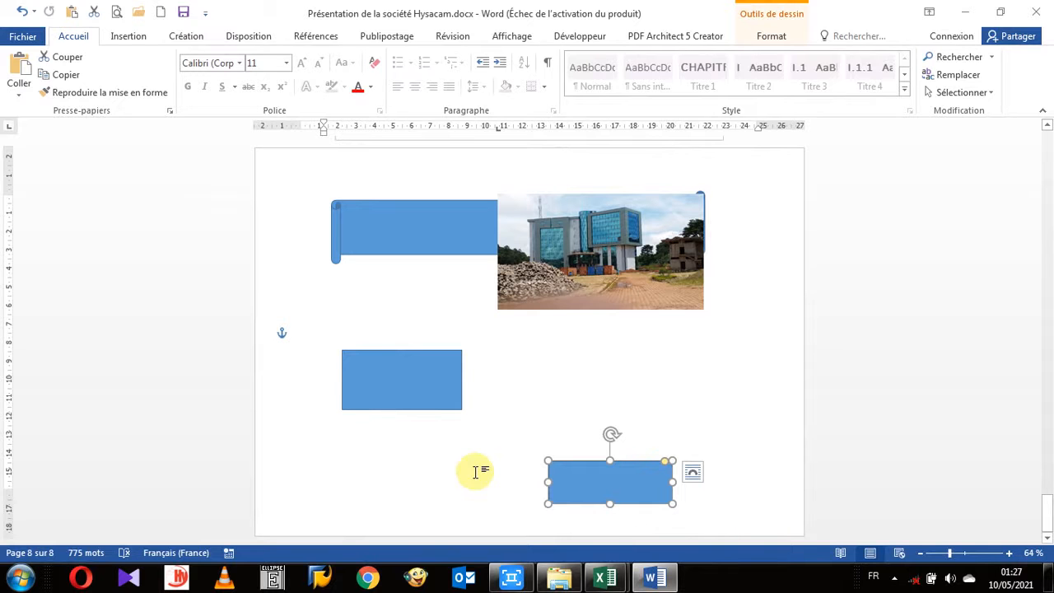
{"action": "left_click", "coordinate": [414, 372], "text": "shift"}
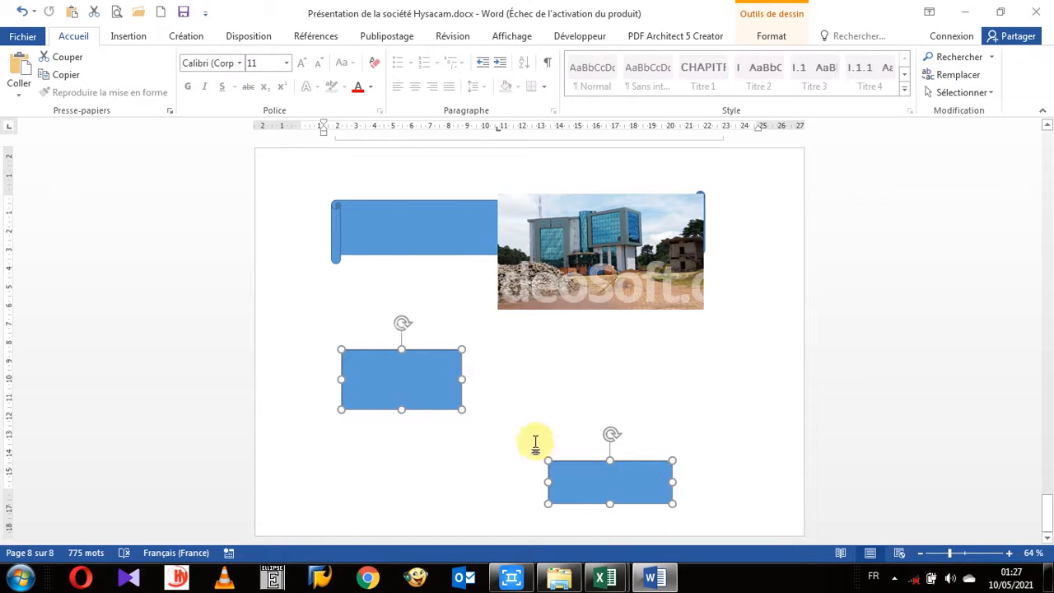
{"action": "left_click", "coordinate": [415, 247], "text": "ctrl"}
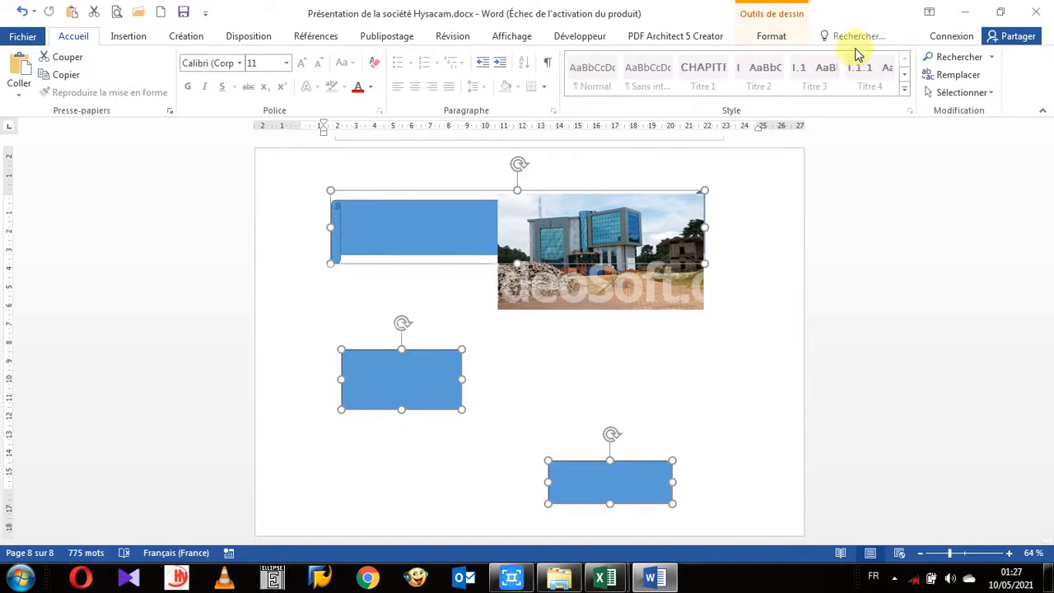
{"action": "left_click", "coordinate": [792, 39]}
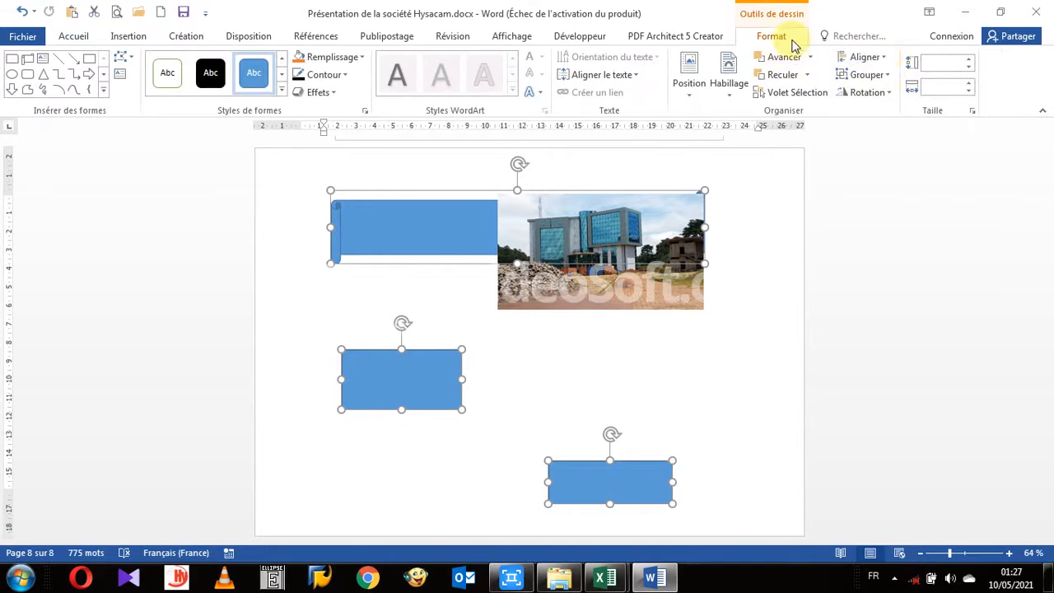
{"action": "left_click", "coordinate": [884, 57]}
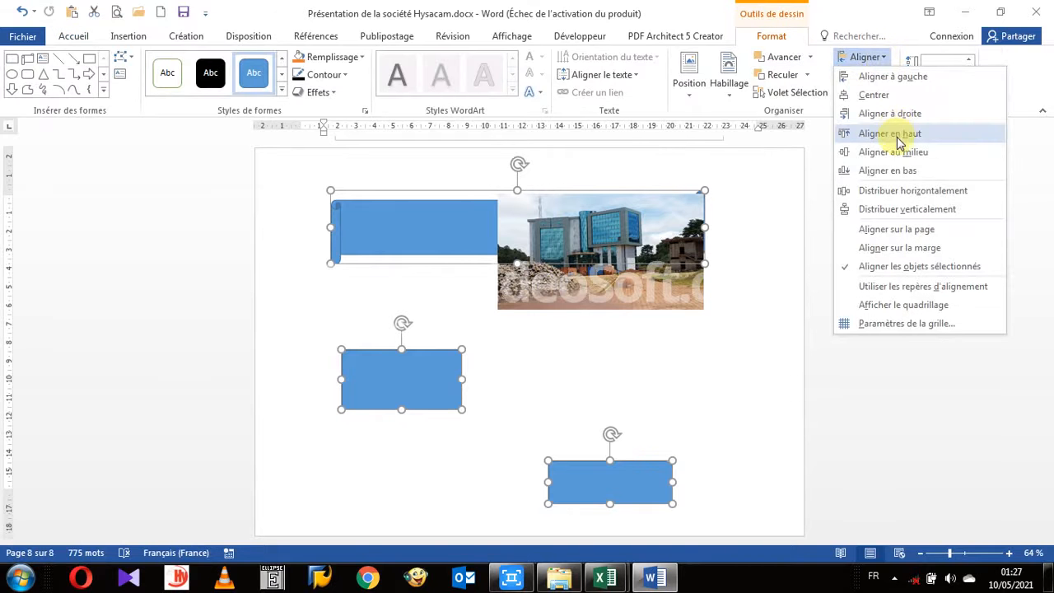
{"action": "left_click", "coordinate": [887, 170]}
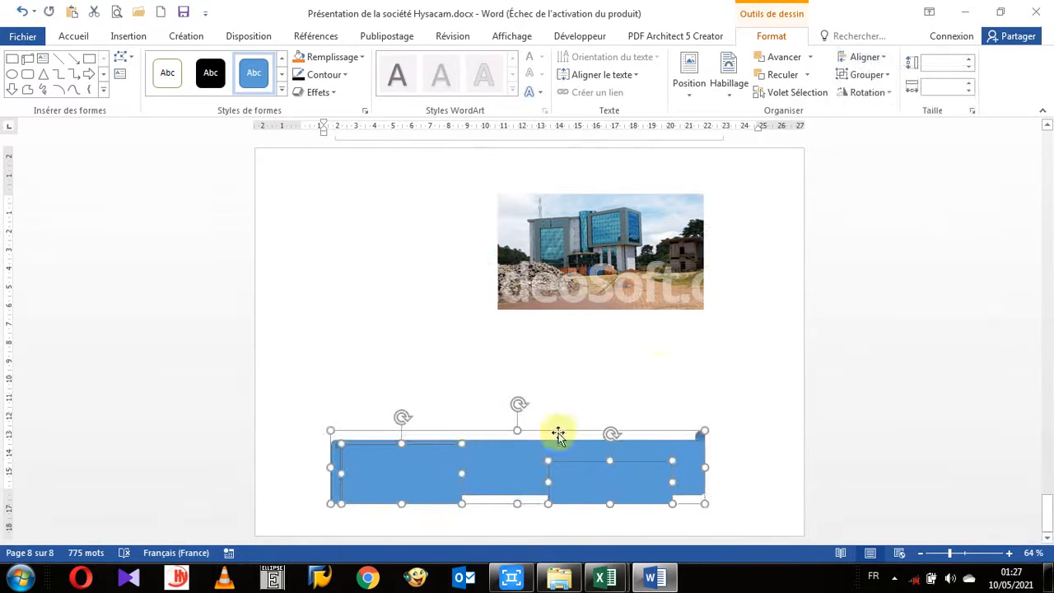
{"action": "left_click", "coordinate": [719, 404]}
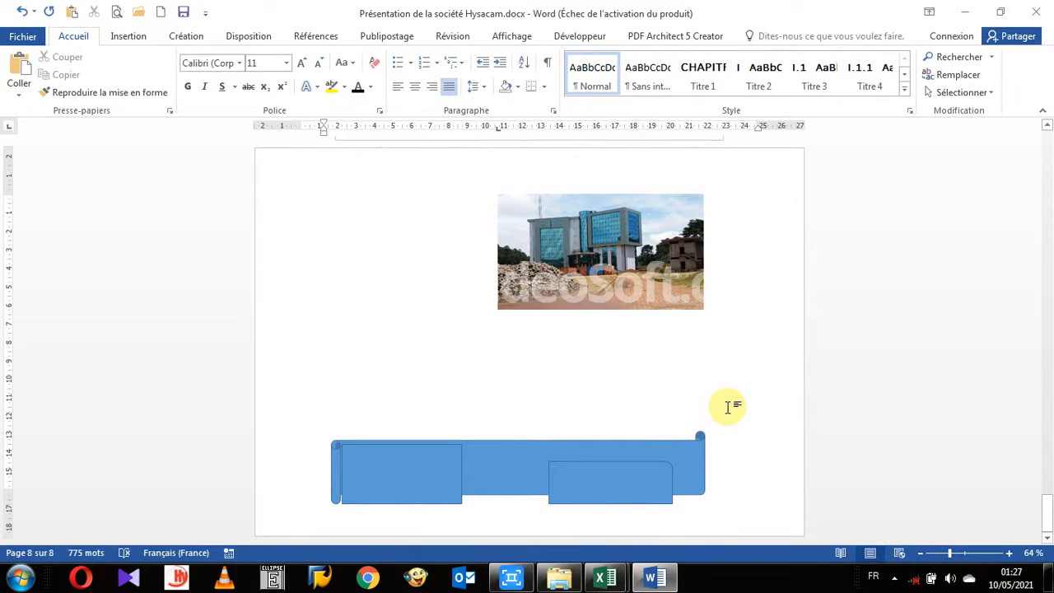
- Undo the bottom alignment, and try deleting the banner and both rectangles together before restoring them
{"action": "left_click", "coordinate": [22, 10]}
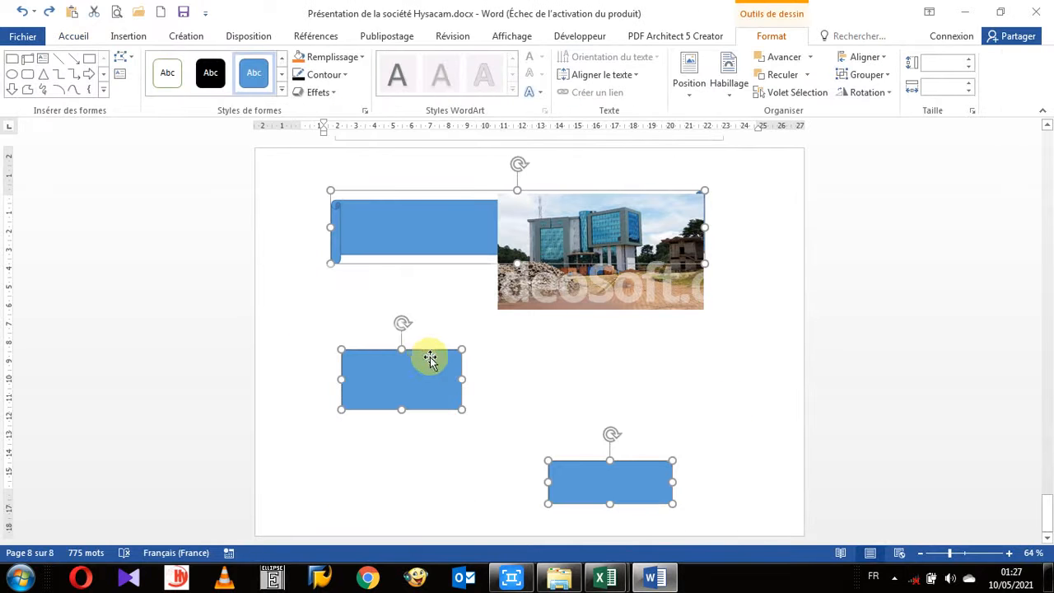
{"action": "key", "text": "Delete"}
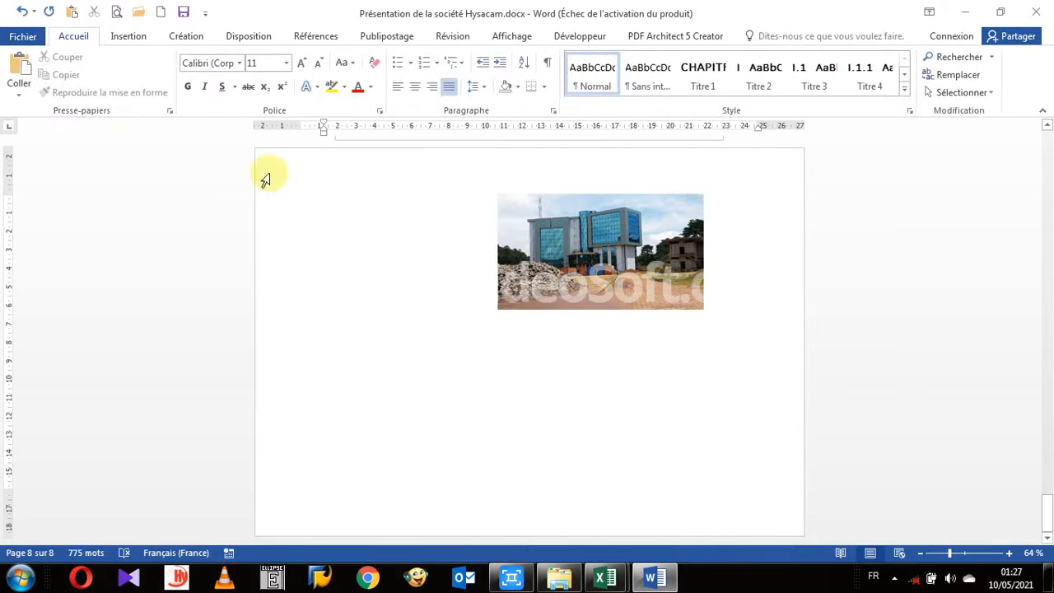
{"action": "left_click", "coordinate": [22, 11]}
{"action": "left_click", "coordinate": [536, 365]}
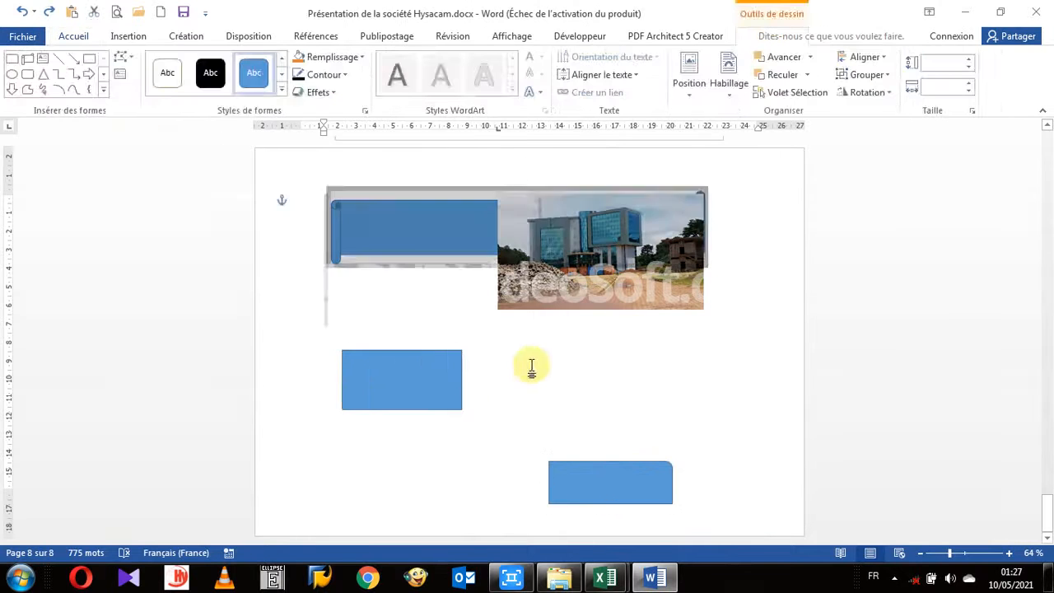
- Delete the plain rectangle and the rounded-corner rectangle, keeping the scroll banner and the building picture
{"action": "left_click", "coordinate": [416, 365]}
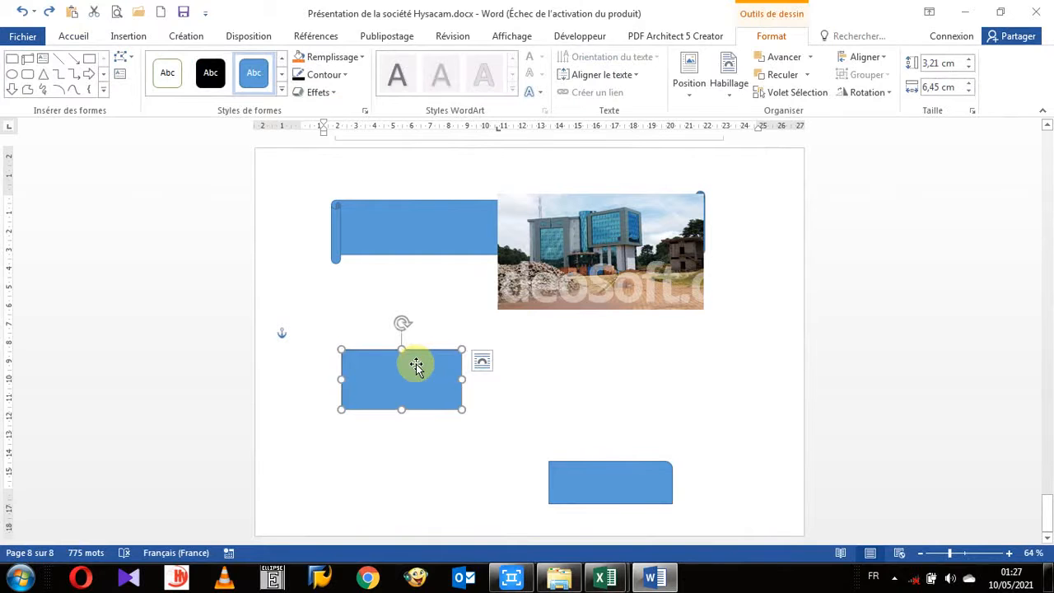
{"action": "key", "text": "Delete"}
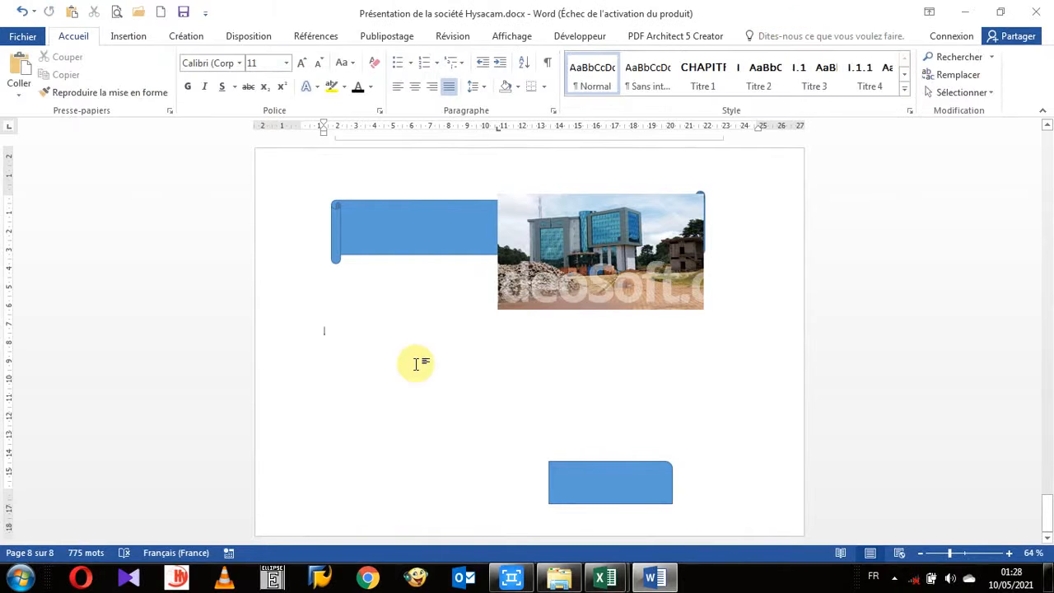
{"action": "left_click", "coordinate": [592, 485]}
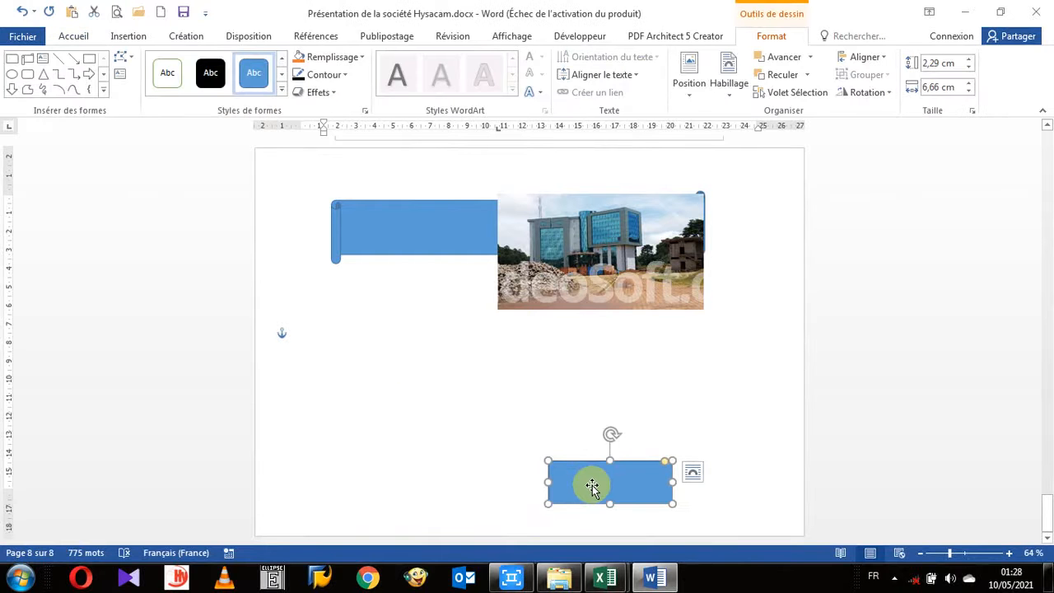
{"action": "key", "text": "Delete"}
- Cut the building picture from the page so it can be pasted elsewhere
{"action": "left_click", "coordinate": [671, 262]}
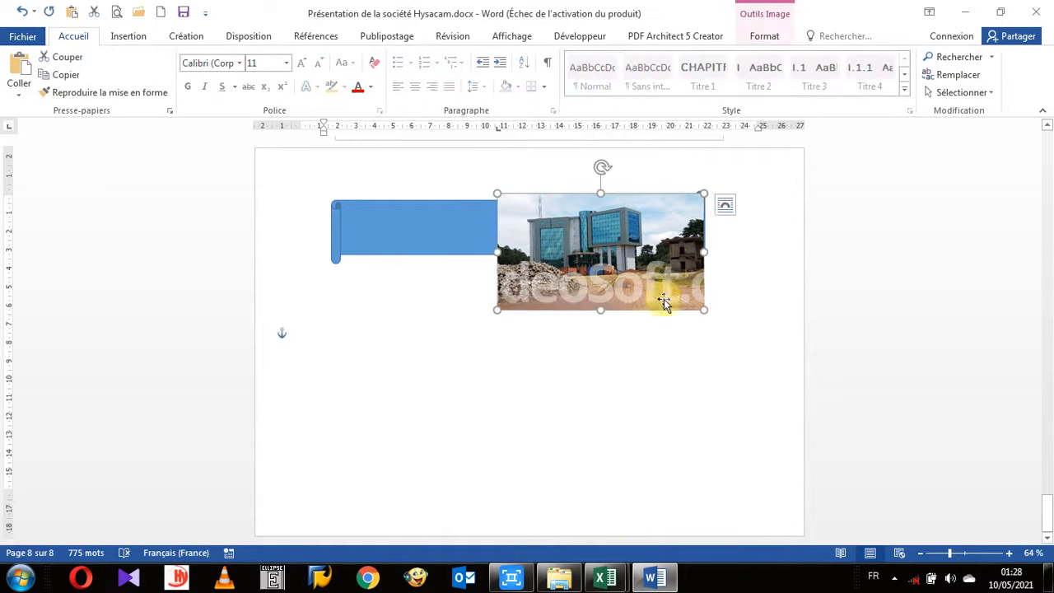
{"action": "right_click", "coordinate": [651, 270]}
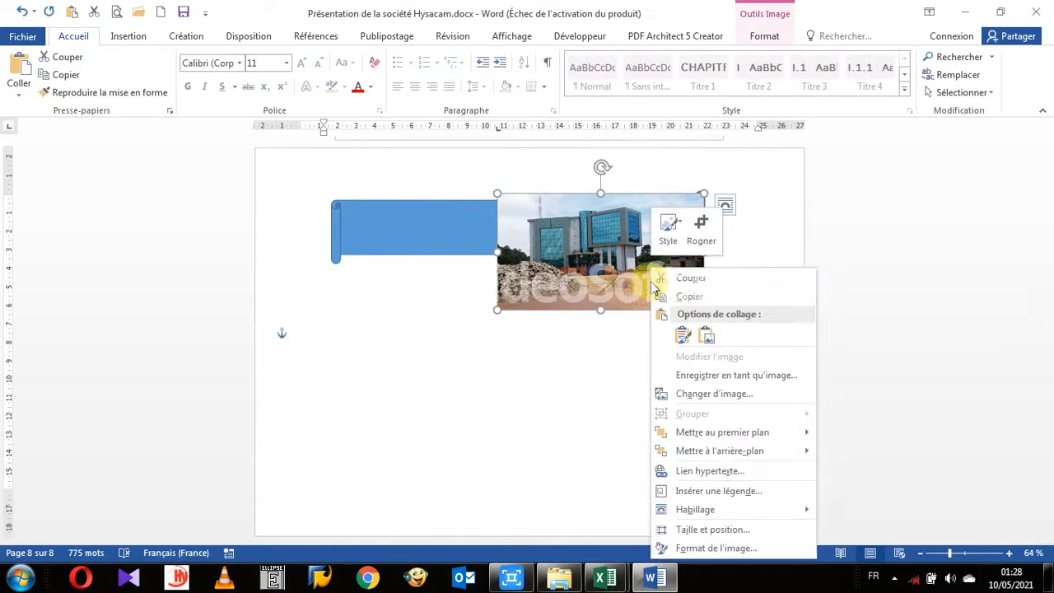
{"action": "left_click", "coordinate": [686, 283]}
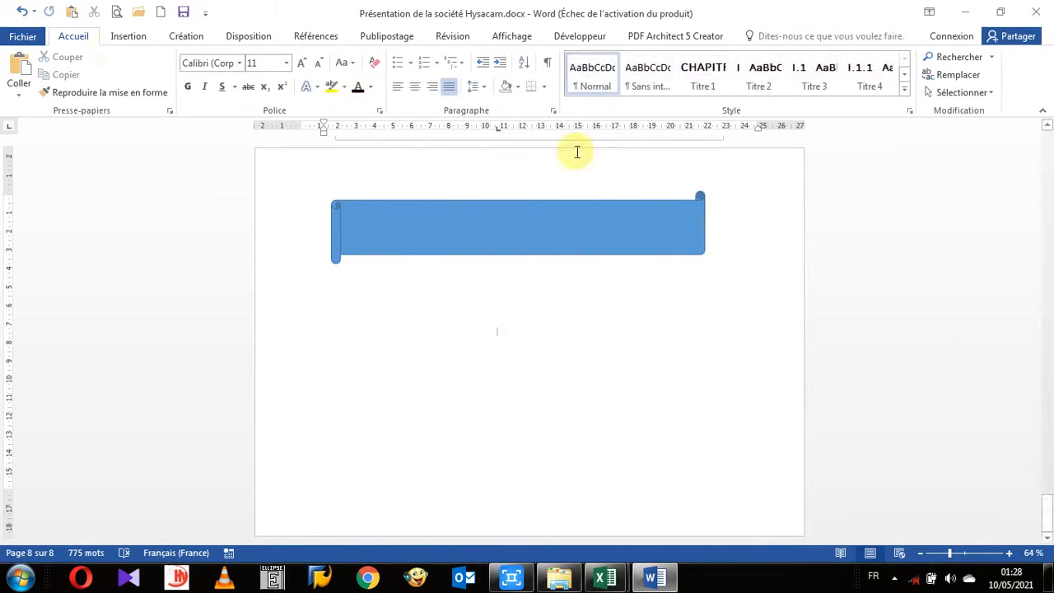
- Insert a simple text box below the scroll banner and set the left indent of its placeholder text to 0
{"action": "left_click", "coordinate": [124, 37]}
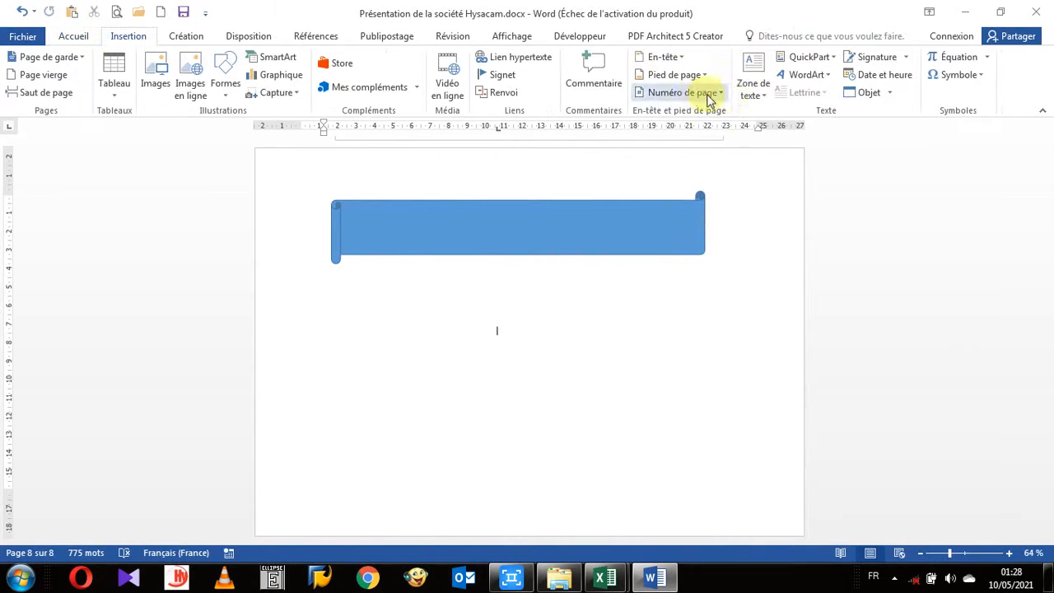
{"action": "left_click", "coordinate": [754, 97]}
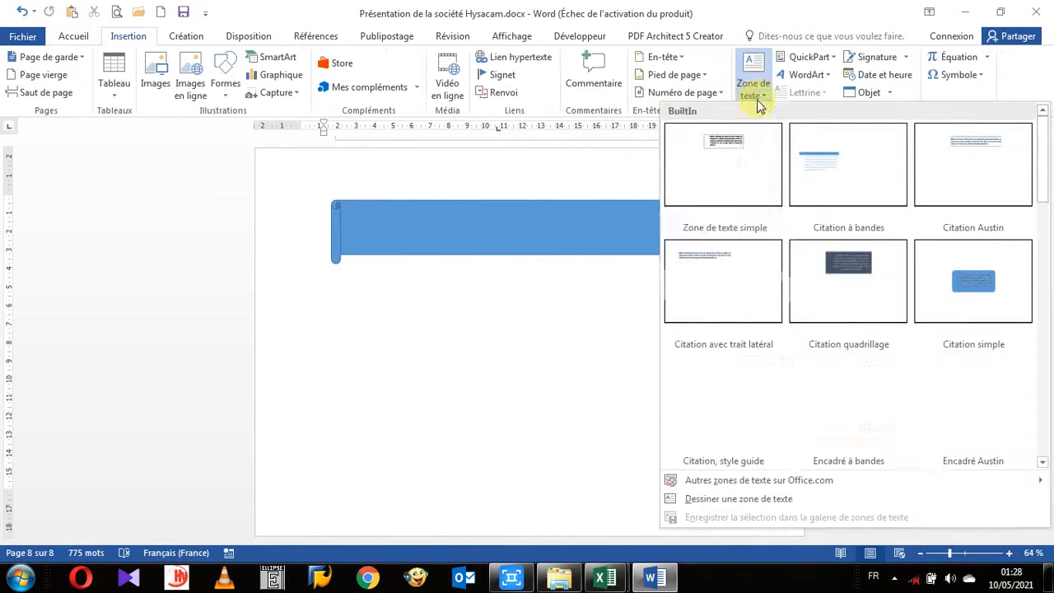
{"action": "left_click", "coordinate": [749, 151]}
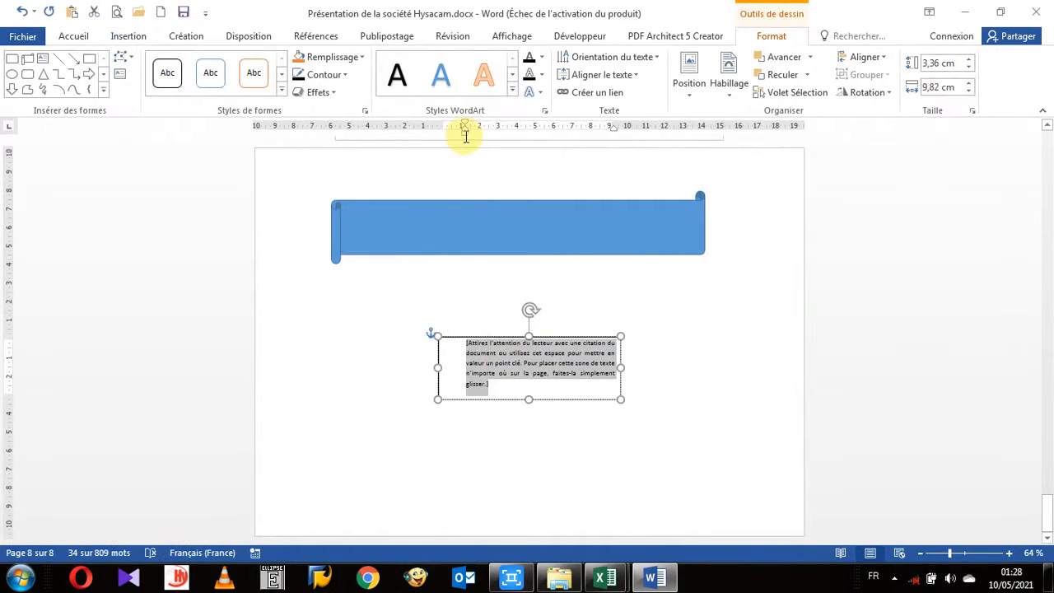
{"action": "left_click_drag", "start_coordinate": [464, 135], "coordinate": [447, 135]}
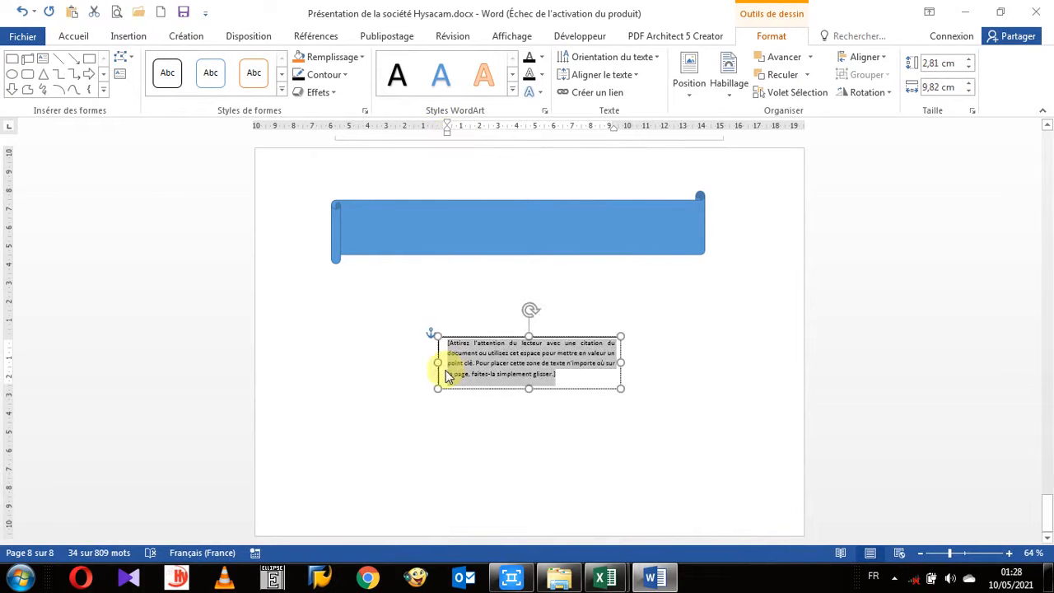
- Paste the cut building picture into the text box in place of the placeholder text
{"action": "right_click", "coordinate": [518, 362]}
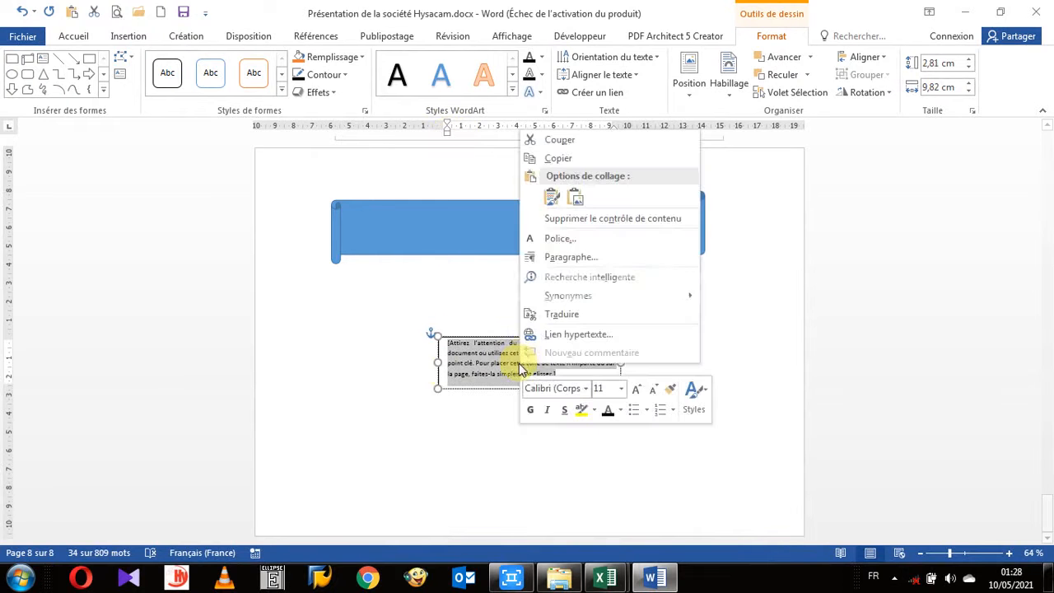
{"action": "left_click", "coordinate": [548, 198]}
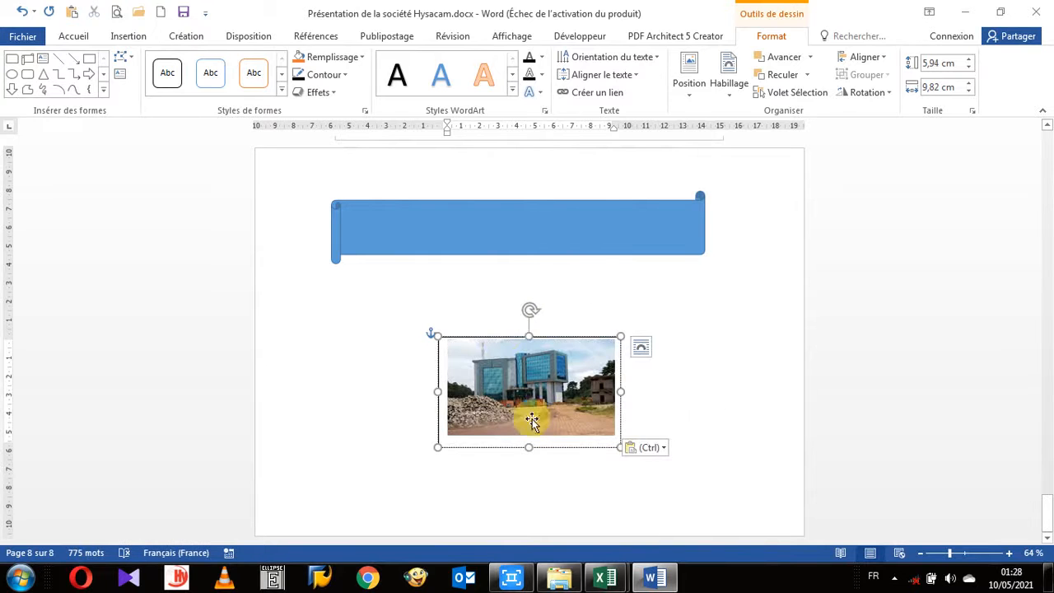
{"action": "left_click", "coordinate": [557, 488]}
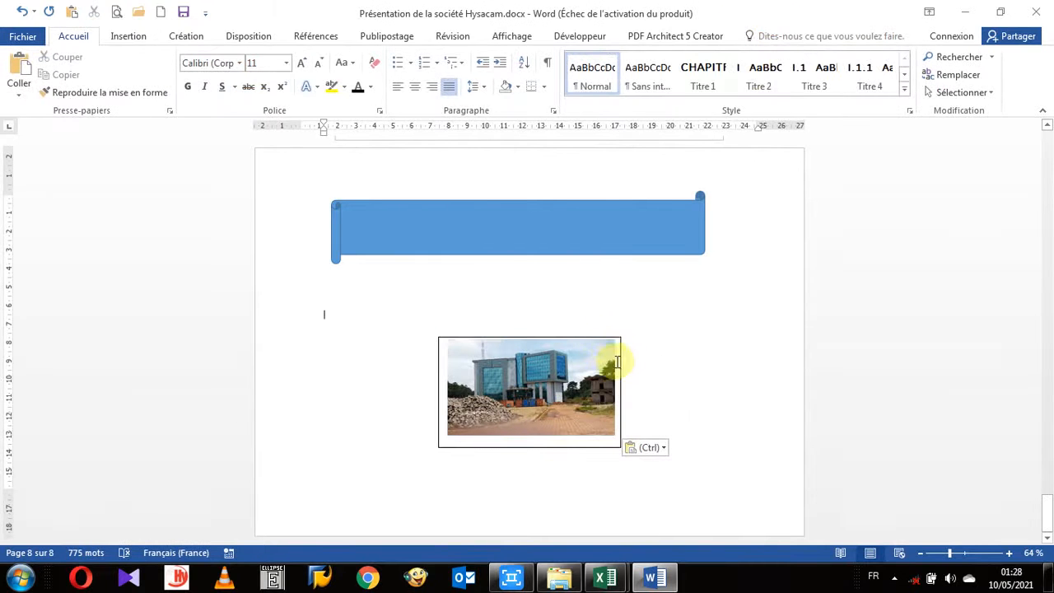
- Move the text box to the left side of the page under the banner and enlarge it to span most of the page width
{"action": "left_click_drag", "start_coordinate": [617, 340], "coordinate": [469, 291]}
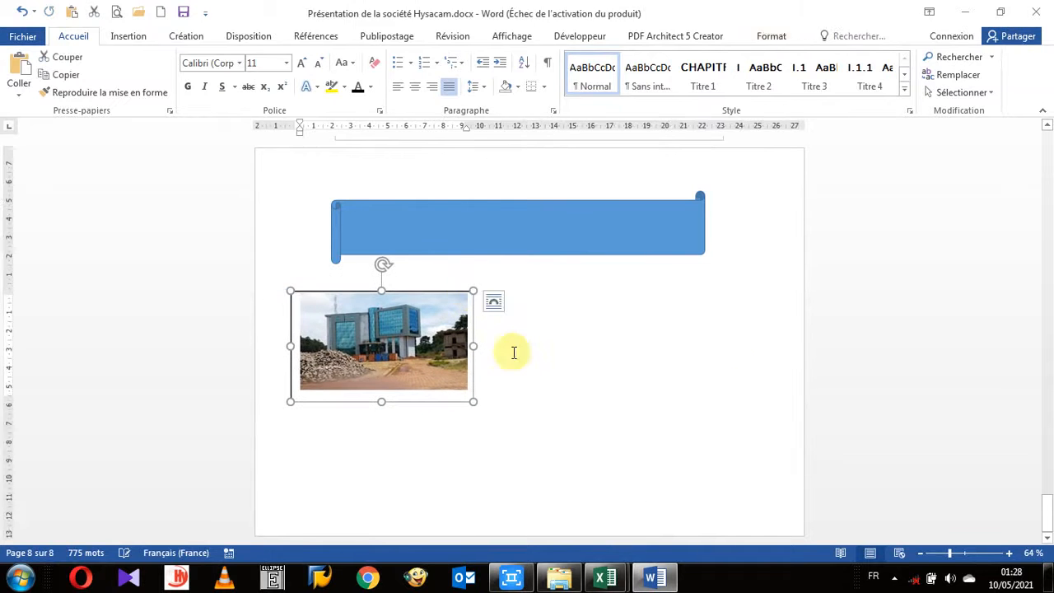
{"action": "mouse_move", "coordinate": [470, 403]}
{"action": "left_mouse_down"}
{"action": "mouse_move", "coordinate": [598, 458]}
{"action": "mouse_move", "coordinate": [776, 499]}
{"action": "mouse_move", "coordinate": [786, 523]}
{"action": "mouse_move", "coordinate": [760, 475]}
{"action": "left_mouse_up"}
{"action": "left_click_drag", "start_coordinate": [742, 485], "coordinate": [742, 489]}
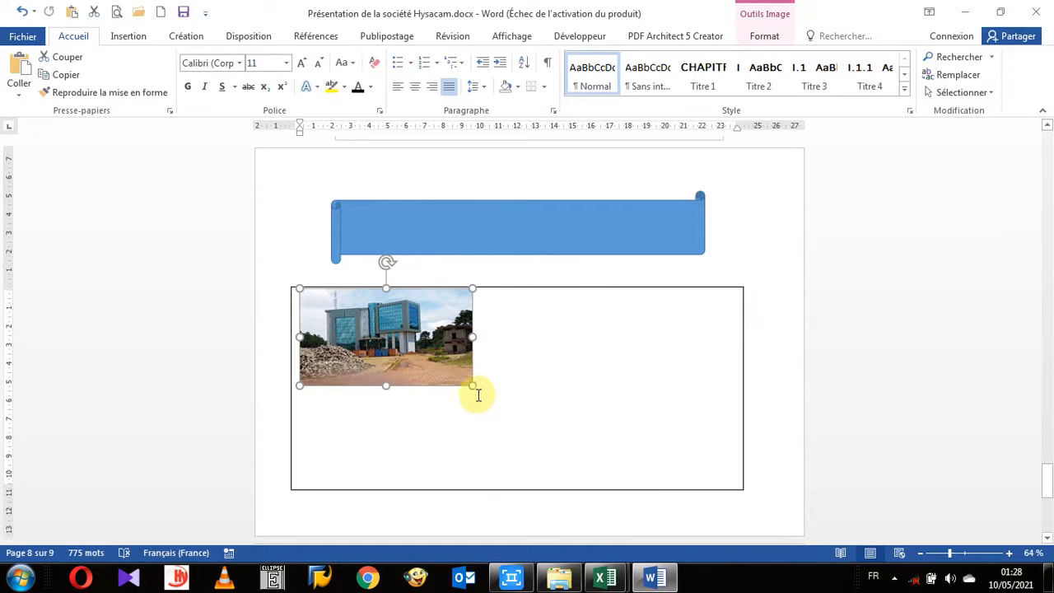
- Stretch the building picture horizontally so it covers most of the text box's width
{"action": "mouse_move", "coordinate": [469, 387]}
{"action": "left_mouse_down"}
{"action": "mouse_move", "coordinate": [616, 447]}
{"action": "mouse_move", "coordinate": [736, 475]}
{"action": "mouse_move", "coordinate": [717, 487]}
{"action": "mouse_move", "coordinate": [689, 473]}
{"action": "mouse_move", "coordinate": [706, 468]}
{"action": "mouse_move", "coordinate": [468, 419]}
{"action": "mouse_move", "coordinate": [581, 445]}
{"action": "mouse_move", "coordinate": [668, 371]}
{"action": "mouse_move", "coordinate": [623, 463]}
{"action": "mouse_move", "coordinate": [682, 385]}
{"action": "left_mouse_up"}
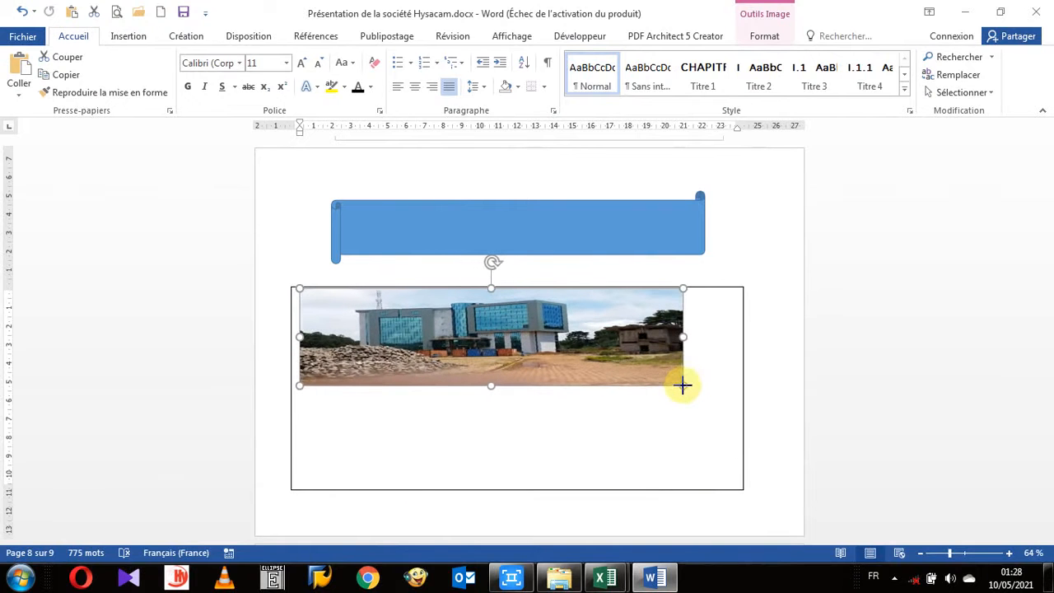